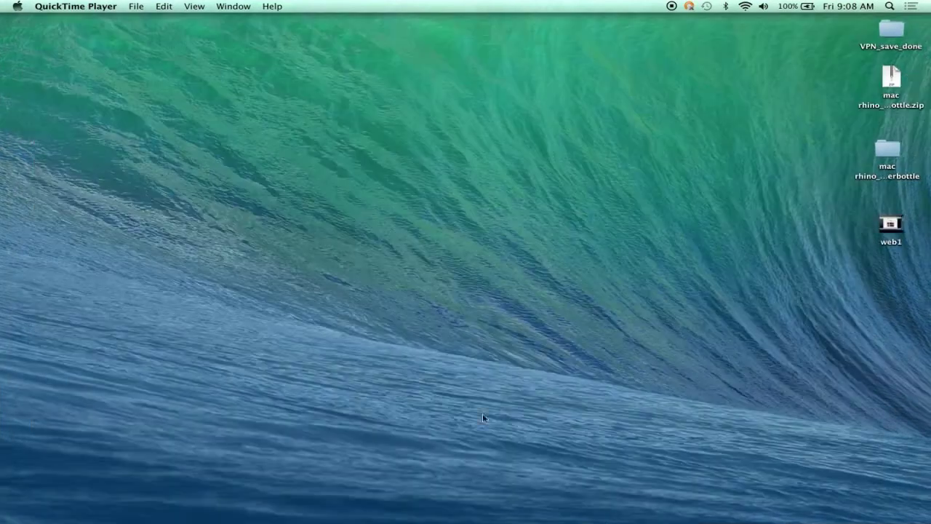
Launch Rhinoceros 5 from the Dock so the recent models window appears.
click(617, 509)
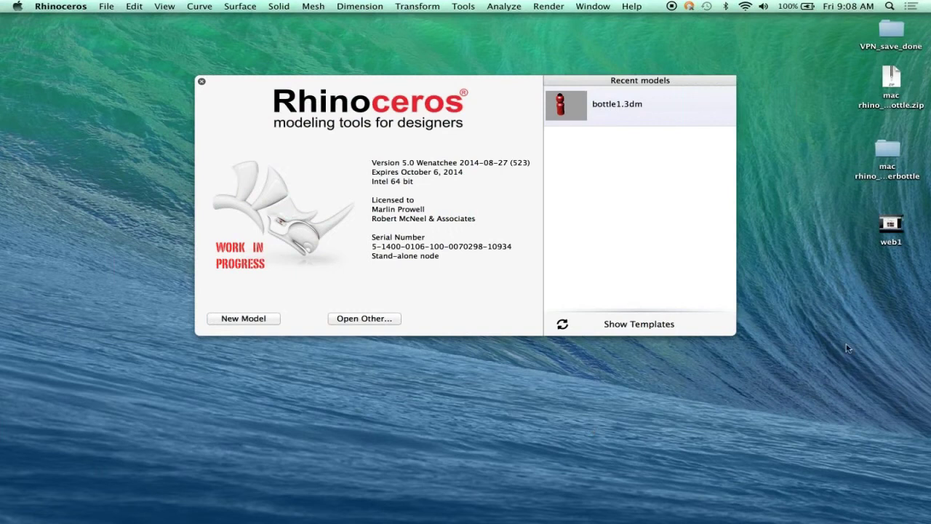
Browse the Standard templates and start a new model from Small Objects – Inches.
click(653, 324)
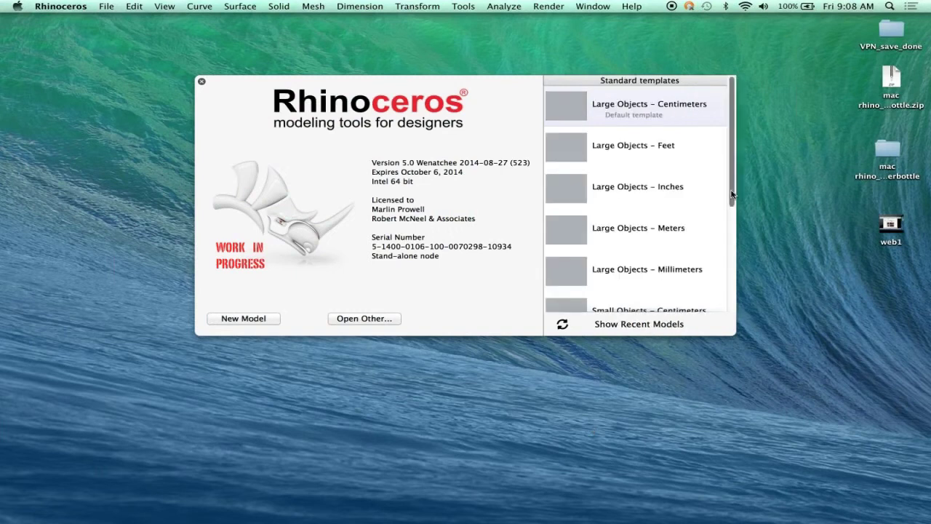
scroll(731, 219, down, 1)
scroll(629, 284, down, 5)
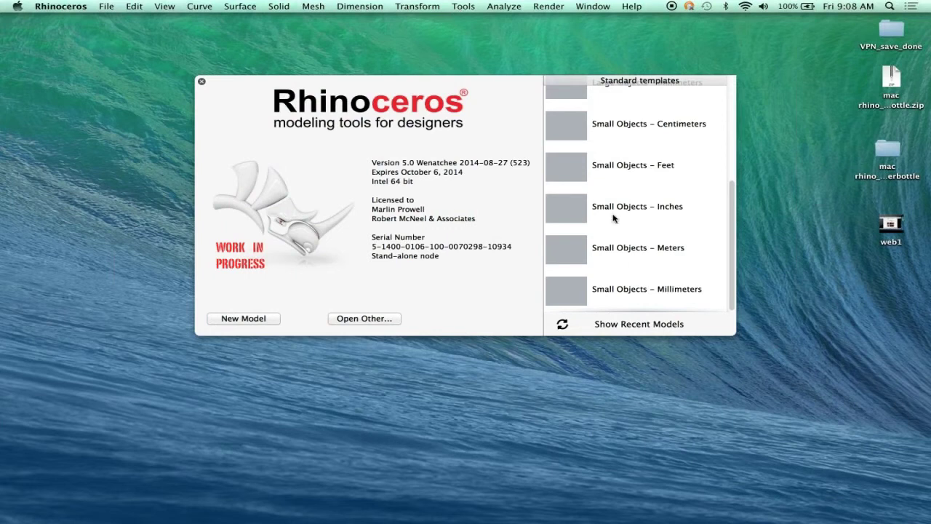
scroll(732, 234, up, 1)
scroll(732, 234, down, 1)
scroll(730, 227, up, 1)
scroll(728, 220, up, 1)
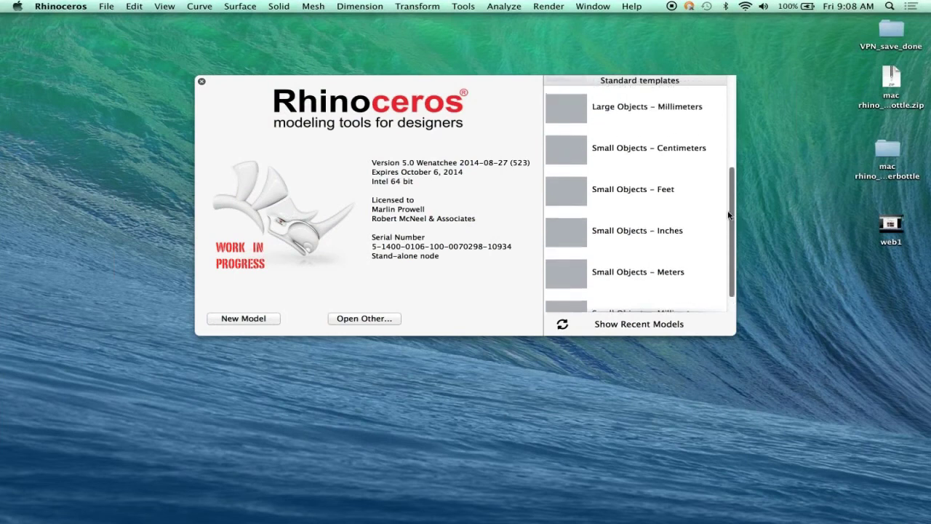
scroll(729, 217, down, 1)
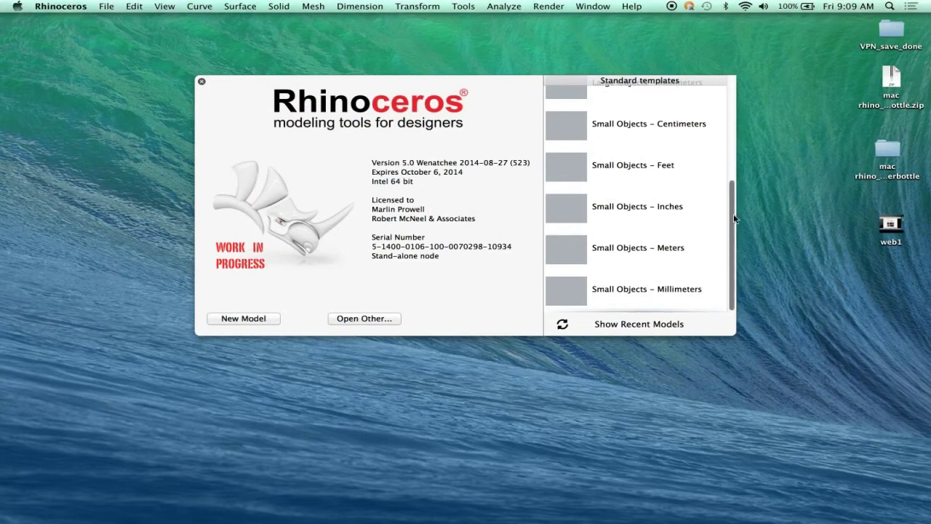
drag(733, 216, 717, 152)
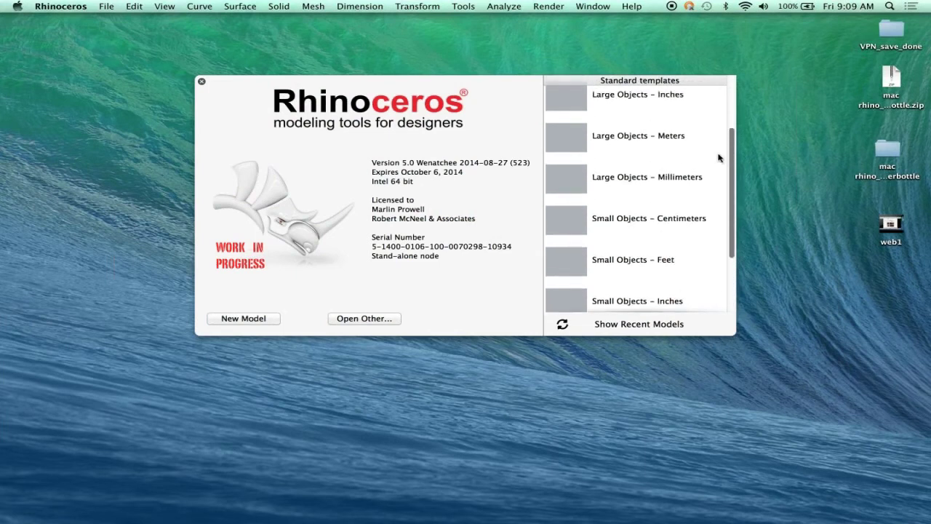
scroll(717, 152, up, 1)
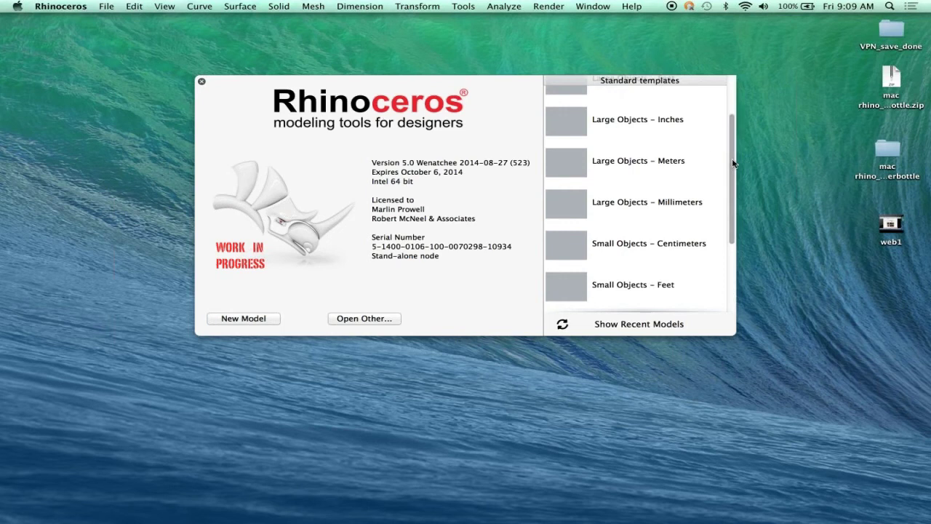
scroll(727, 146, up, 3)
scroll(725, 138, up, 2)
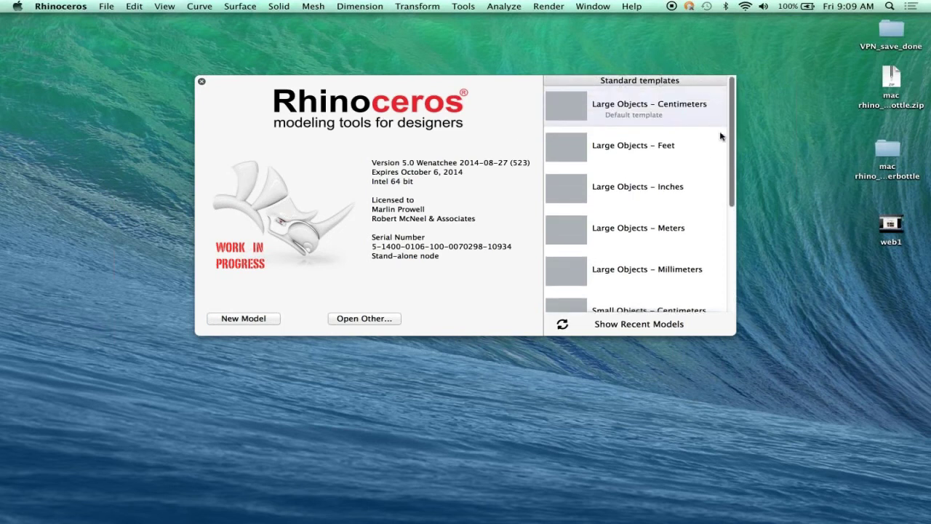
scroll(724, 152, down, 5)
scroll(724, 152, down, 3)
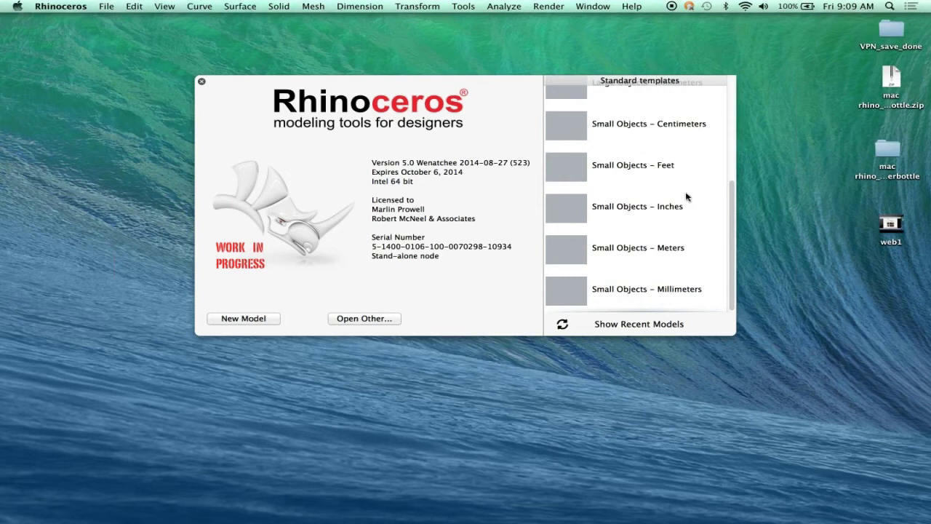
click(620, 211)
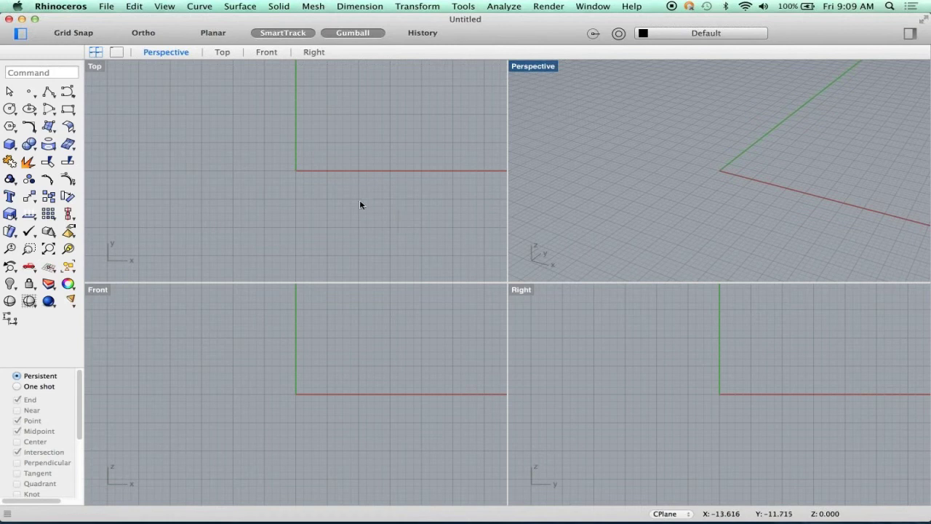
Toggle the left sidebar off and on, and show the Layers side panel on the right.
click(21, 33)
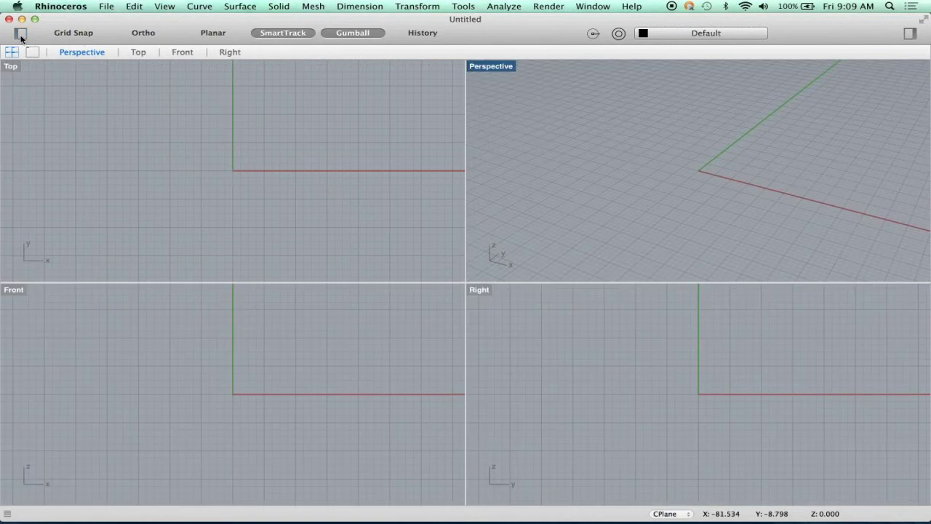
click(21, 33)
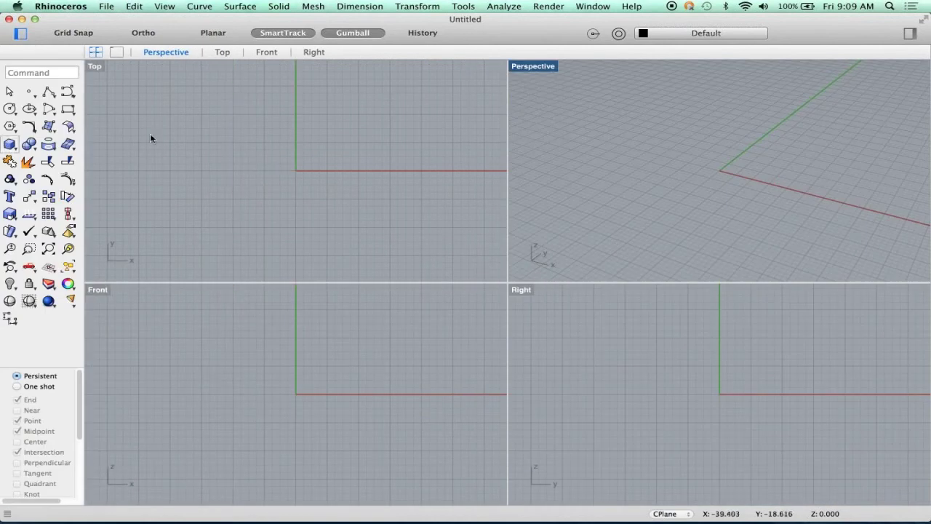
click(909, 33)
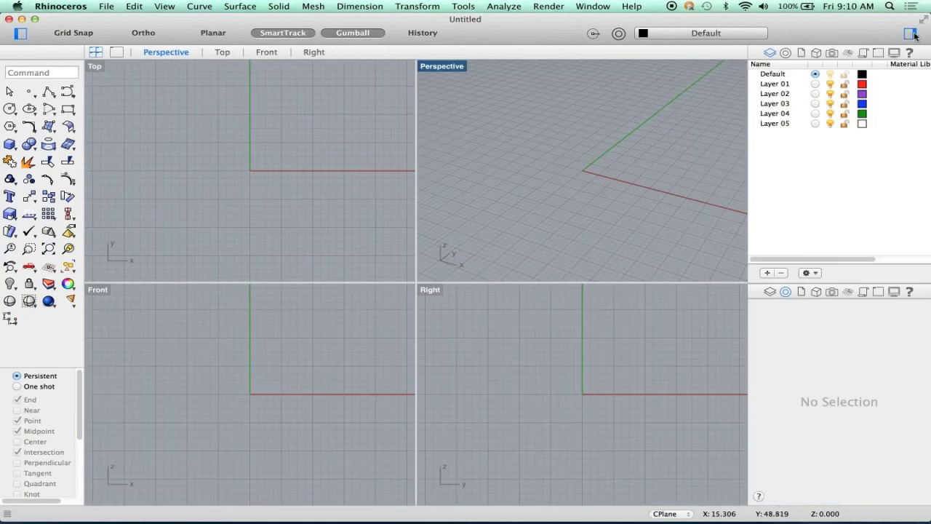
click(19, 34)
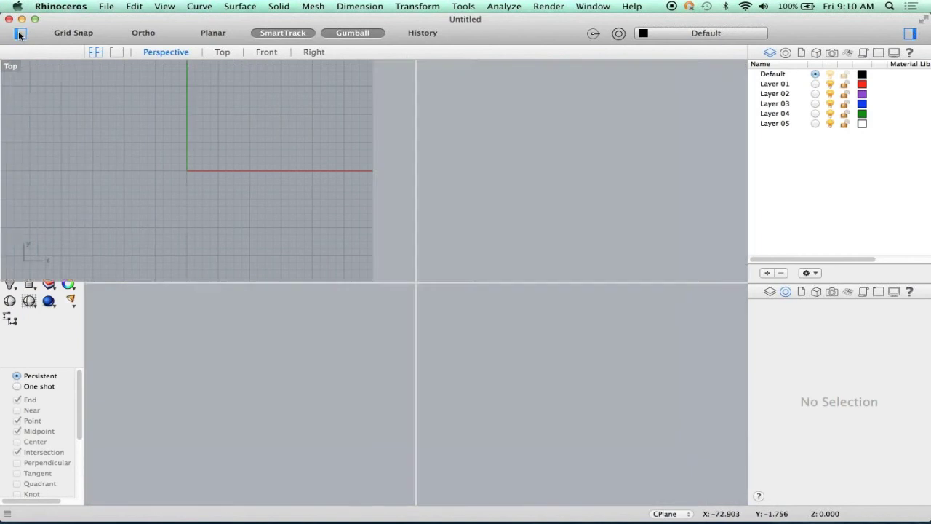
click(19, 34)
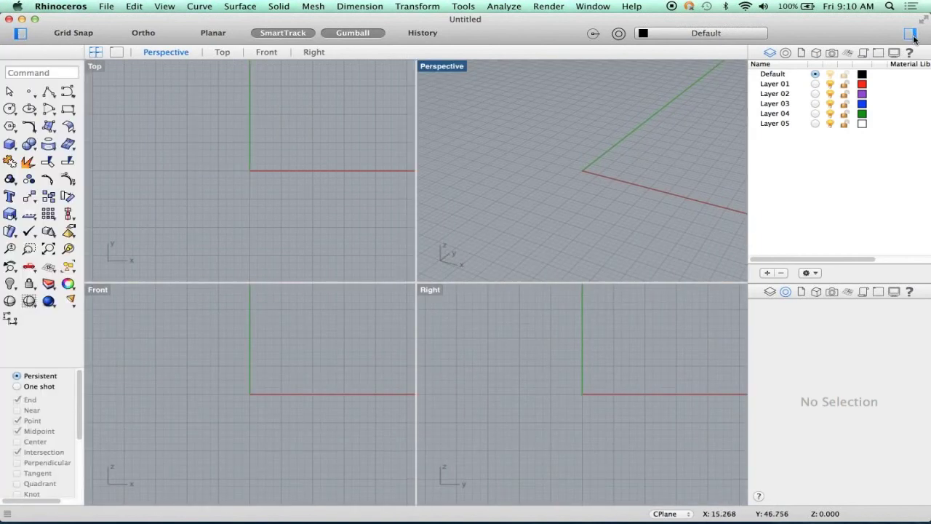
click(914, 36)
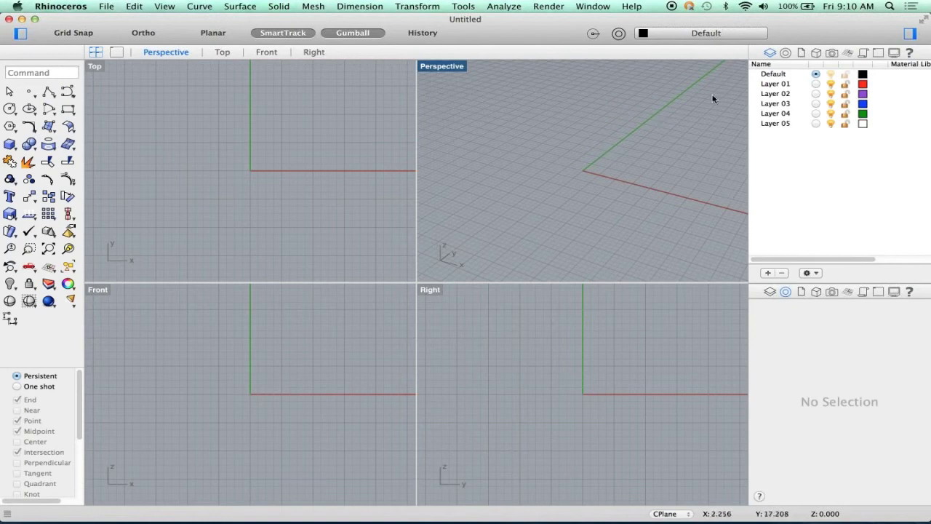
Hide the side panel, orbit the Perspective view to a new angle, then reopen the panel.
click(909, 37)
right_drag(679, 202, 641, 197)
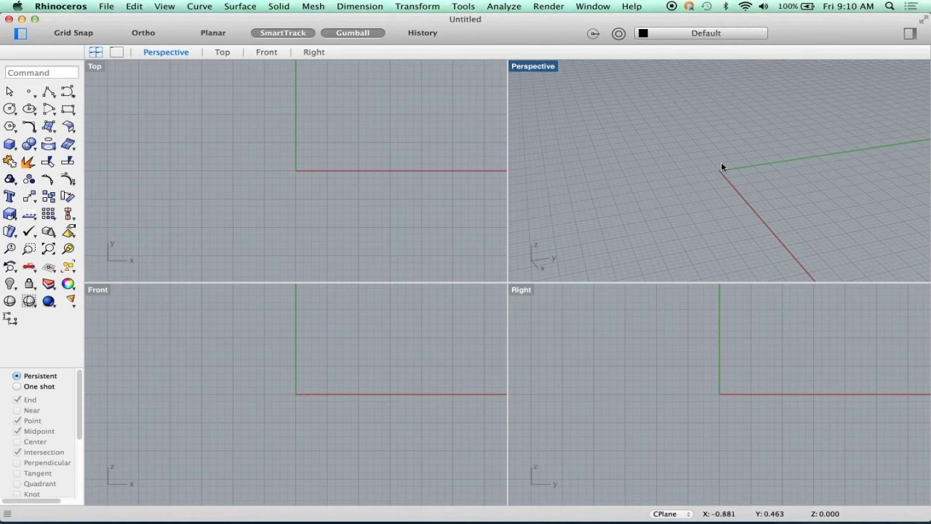
click(910, 34)
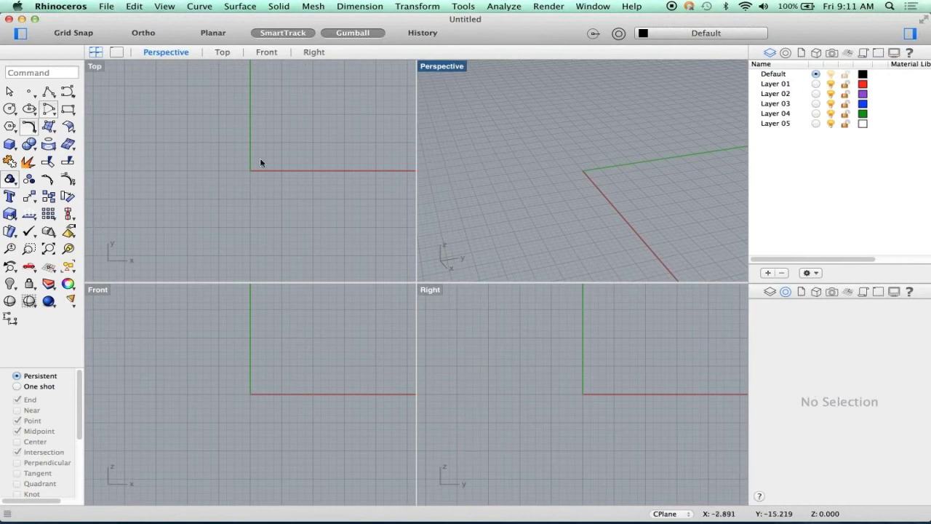
Cycle through the lower panel's Layers, Properties, Notes, Blocks, Named Views, CPlanes and History tabs.
click(770, 292)
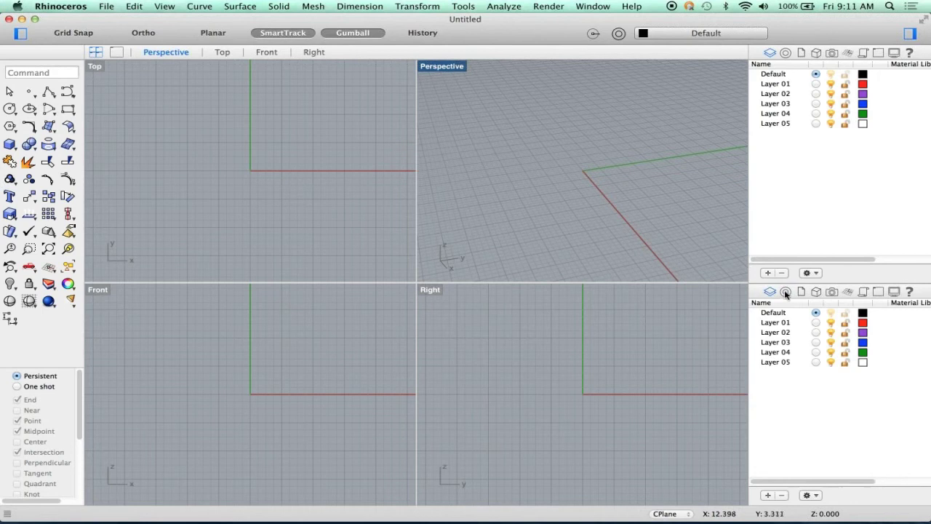
click(785, 291)
click(801, 292)
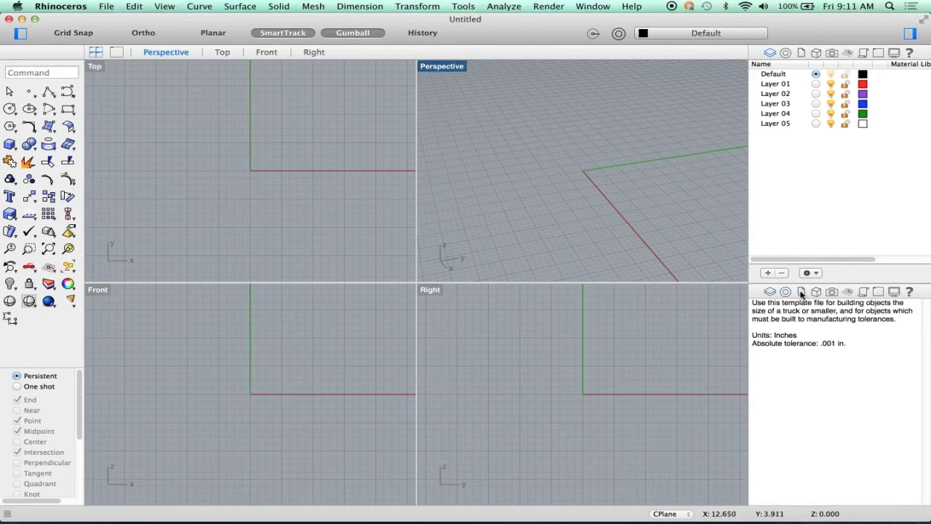
click(816, 292)
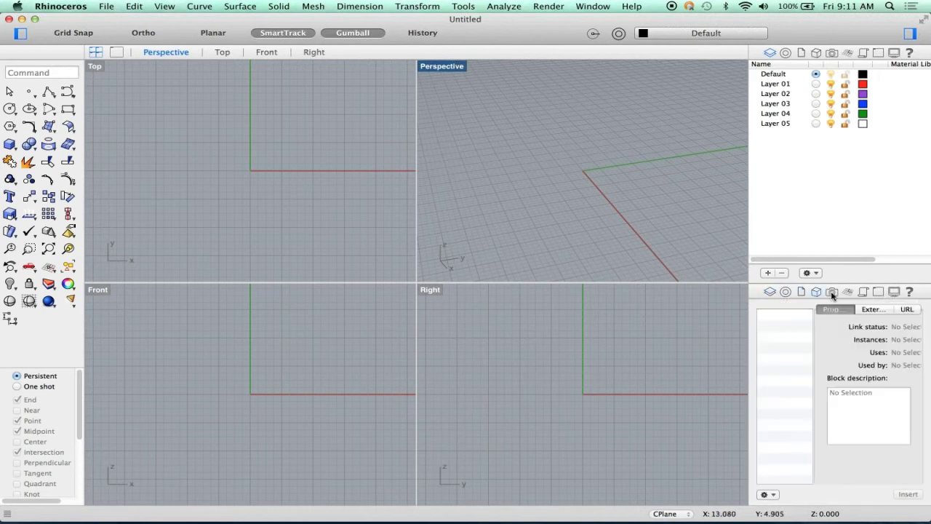
click(832, 292)
click(847, 293)
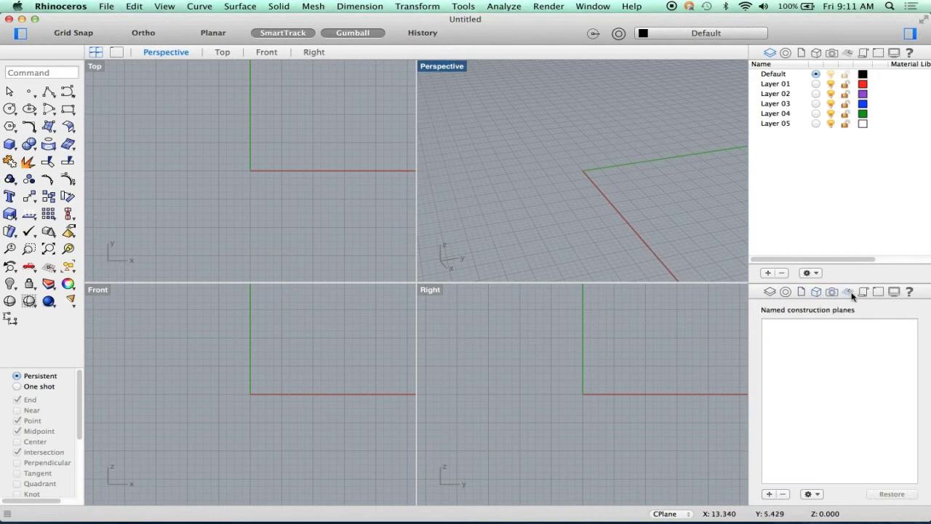
click(858, 292)
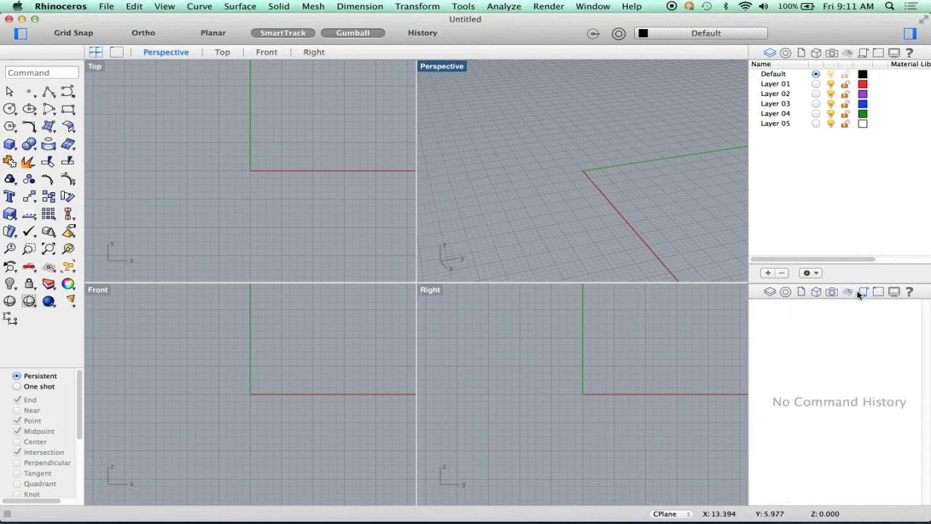
Return to Layers, check the document notes, then show the Welcome to Rhinoceros help page.
click(769, 292)
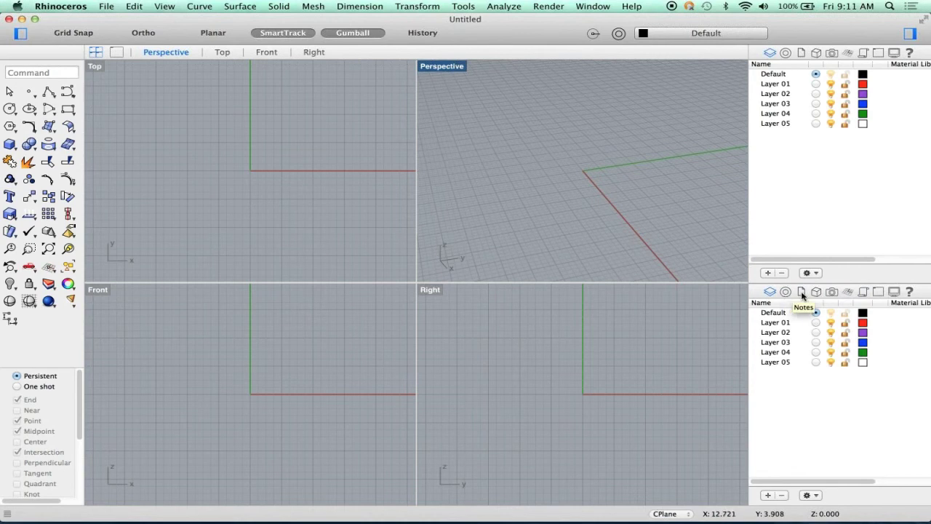
click(801, 292)
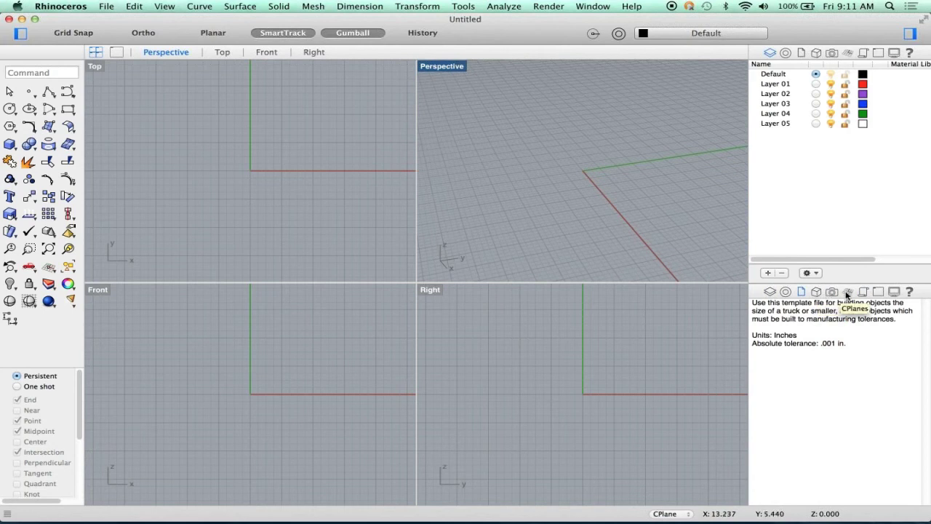
click(909, 292)
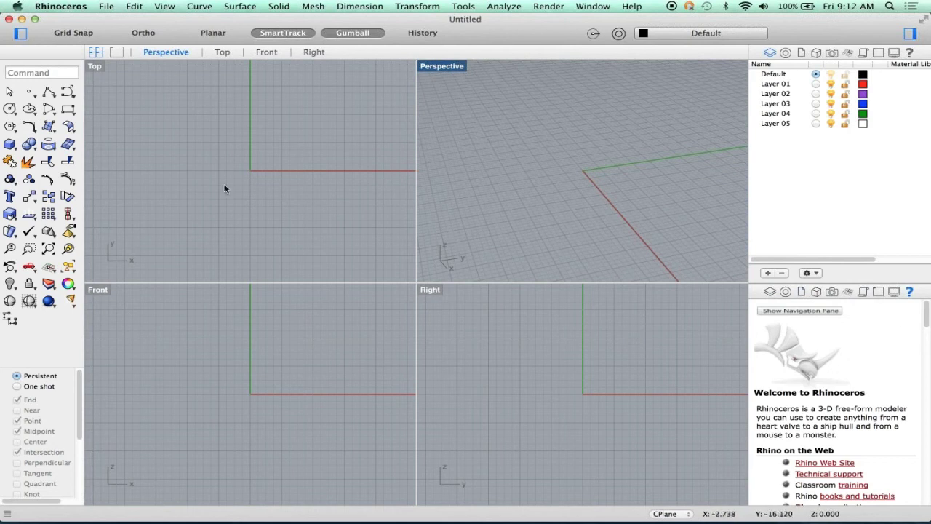
Draw a three-point V-shaped polyline in the Top view.
click(49, 91)
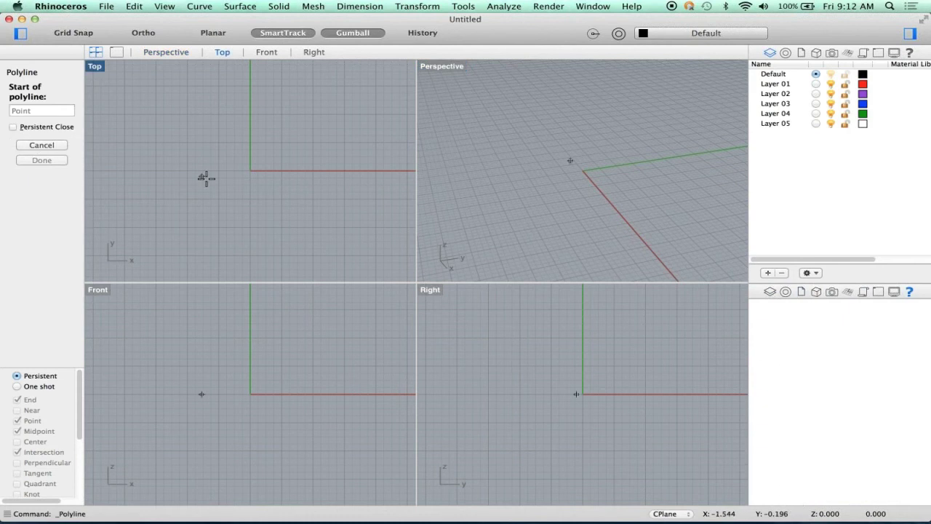
click(182, 208)
click(250, 136)
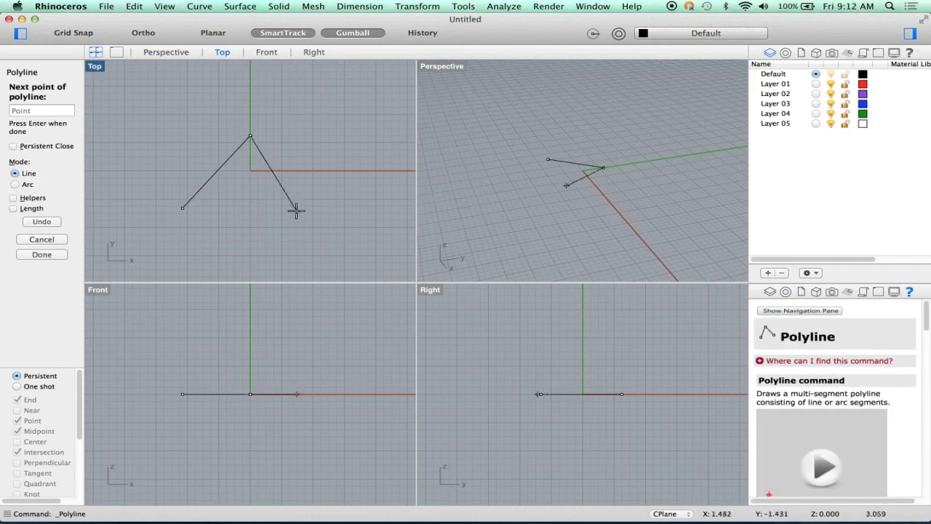
click(296, 211)
key(Return)
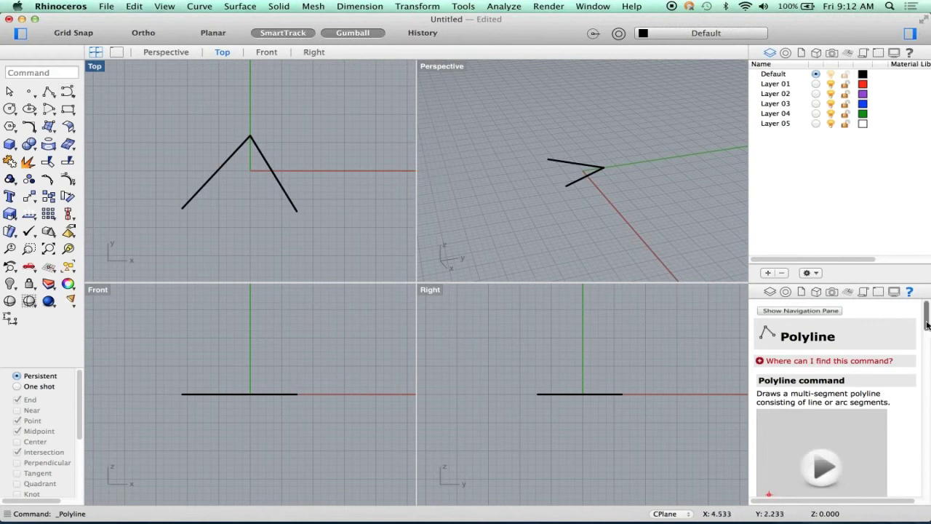
Scroll through the Polyline help page and load its demo video.
drag(928, 327, 930, 429)
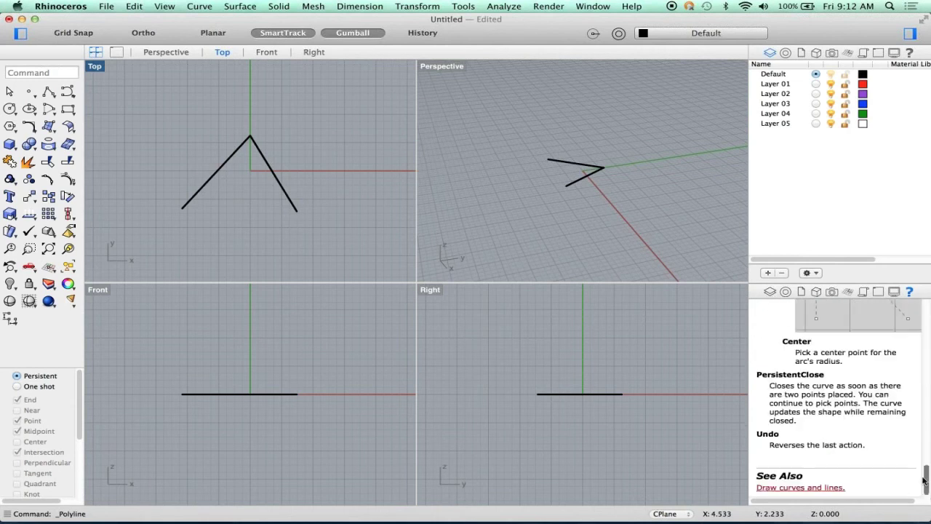
drag(929, 429, 927, 315)
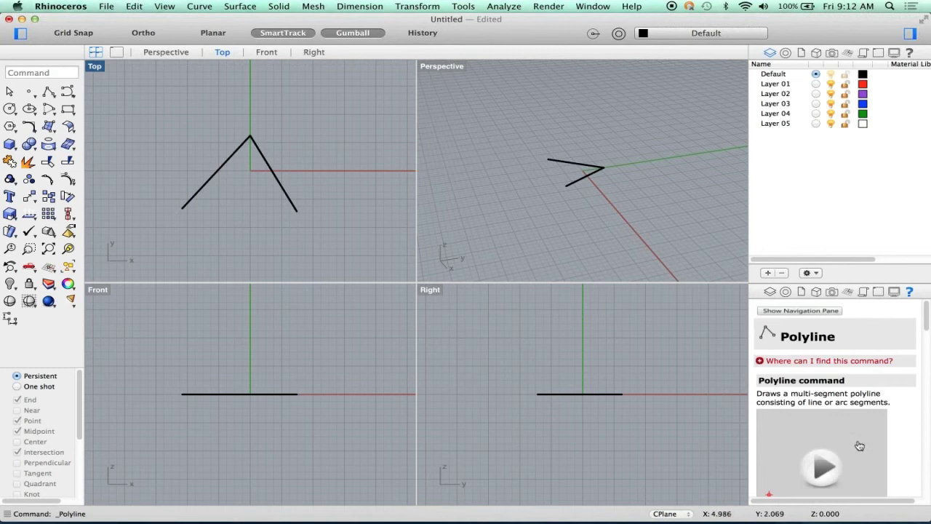
drag(928, 327, 928, 348)
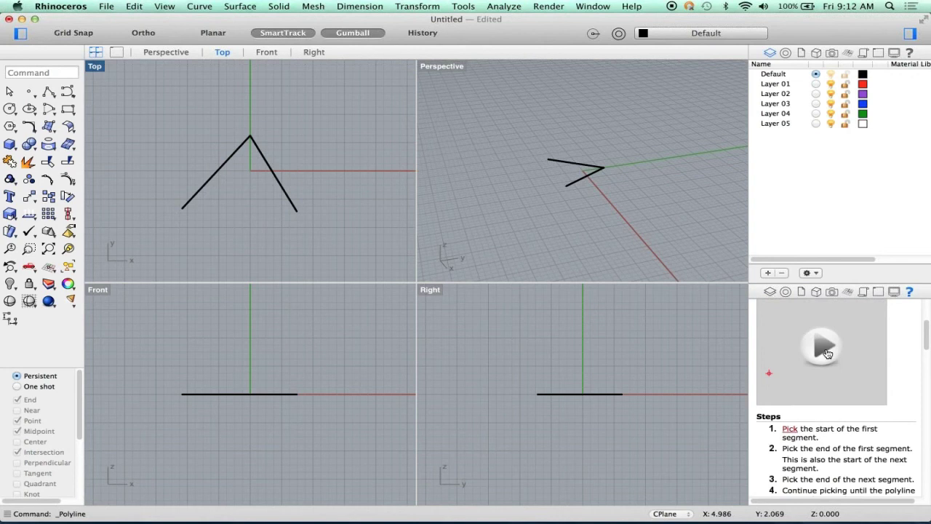
click(827, 352)
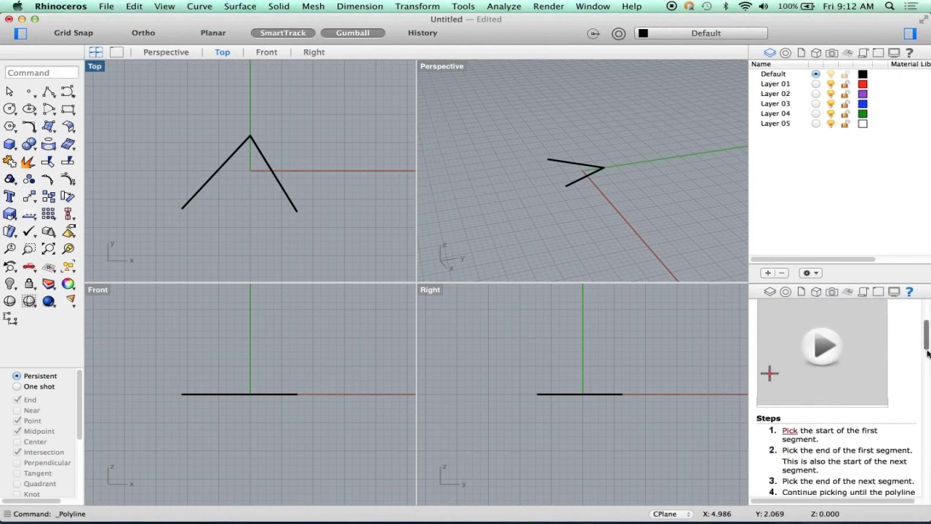
scroll(928, 352, up, 3)
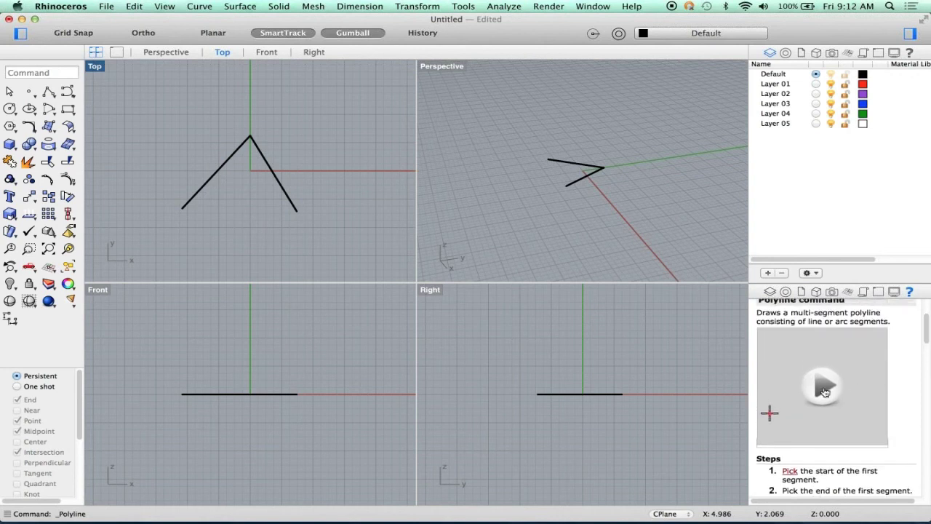
Play the Polyline help demo animation and scroll further down the help page.
click(825, 391)
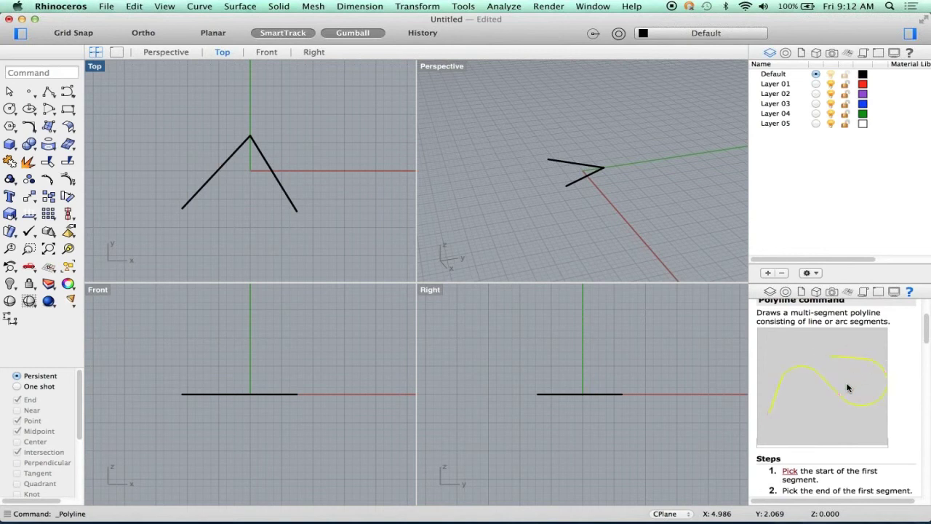
drag(927, 335, 928, 359)
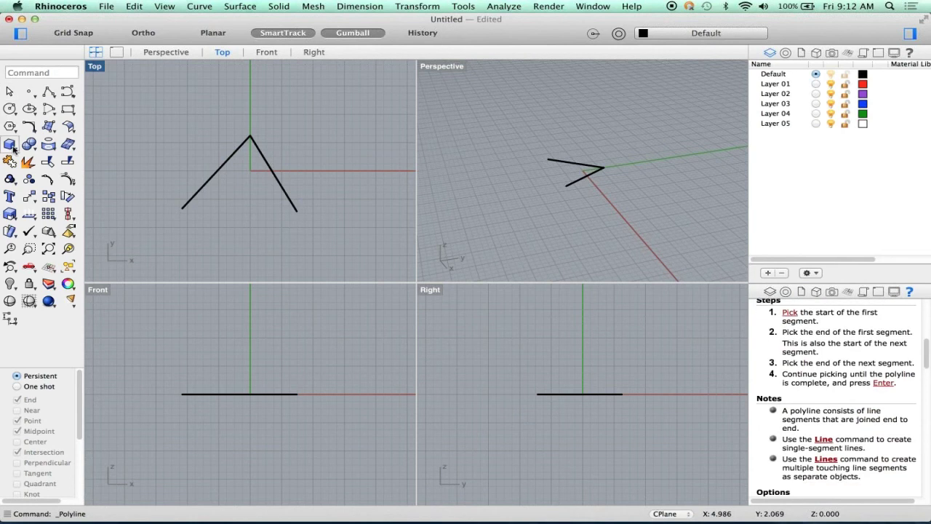
Draw a box around the V-shaped polyline from two base corners and a height.
click(548, 158)
click(646, 193)
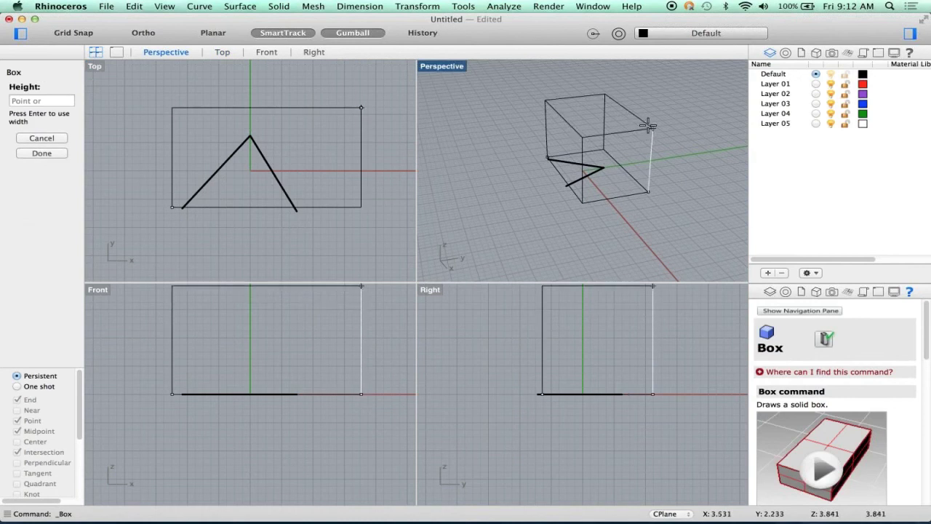
click(651, 130)
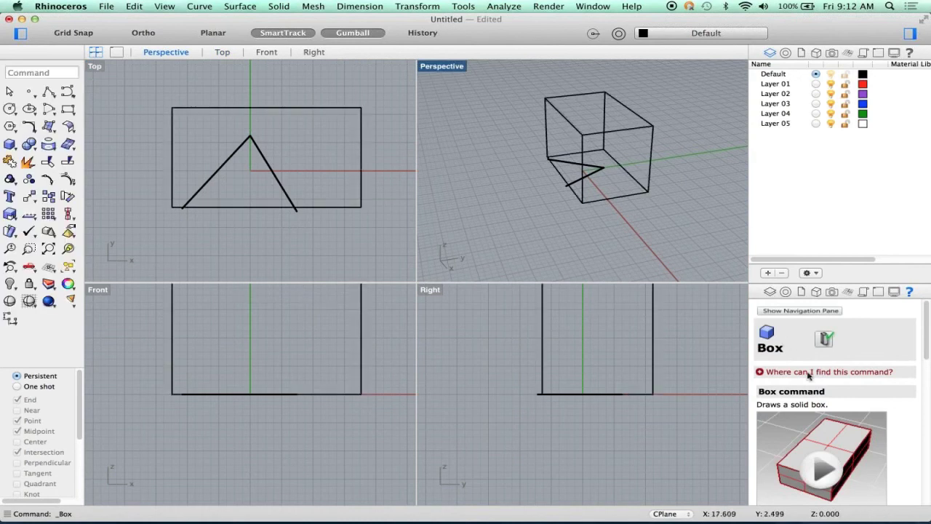
drag(925, 320, 925, 469)
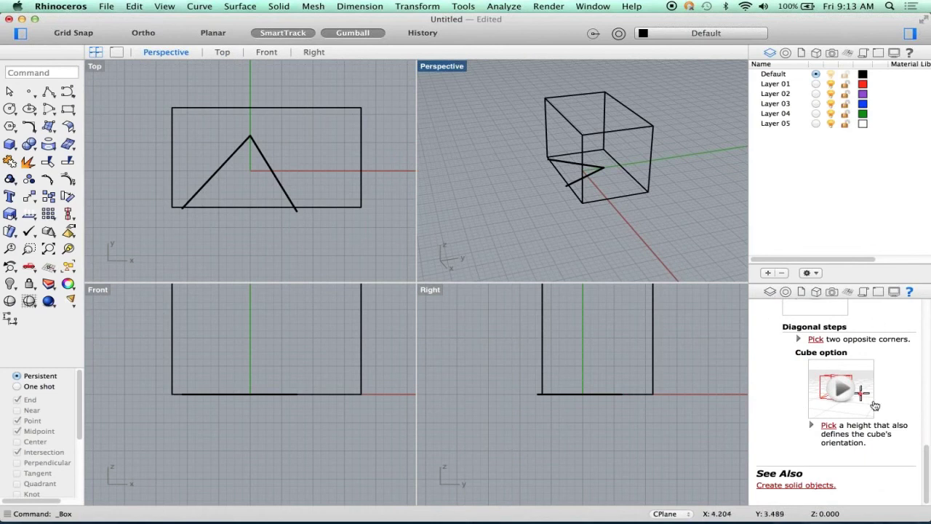
Select the box and name it box1 in Object Properties.
click(785, 292)
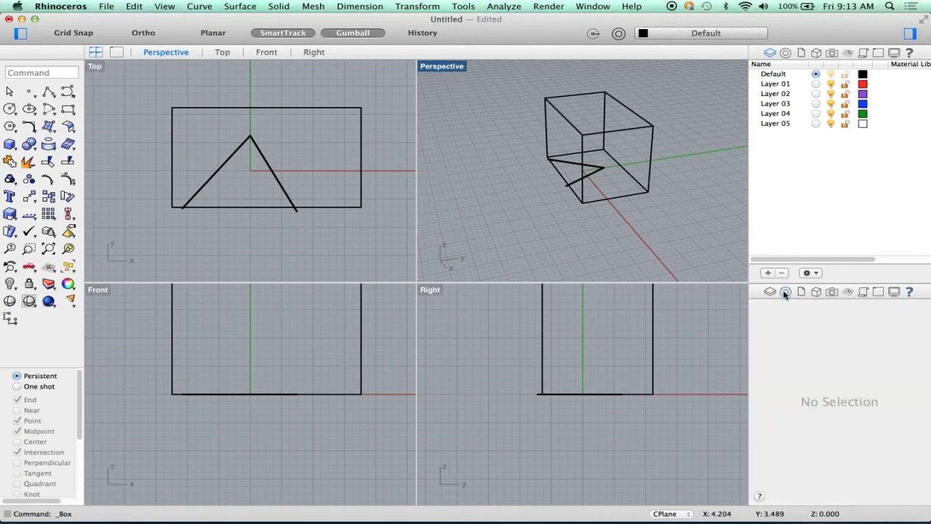
click(633, 193)
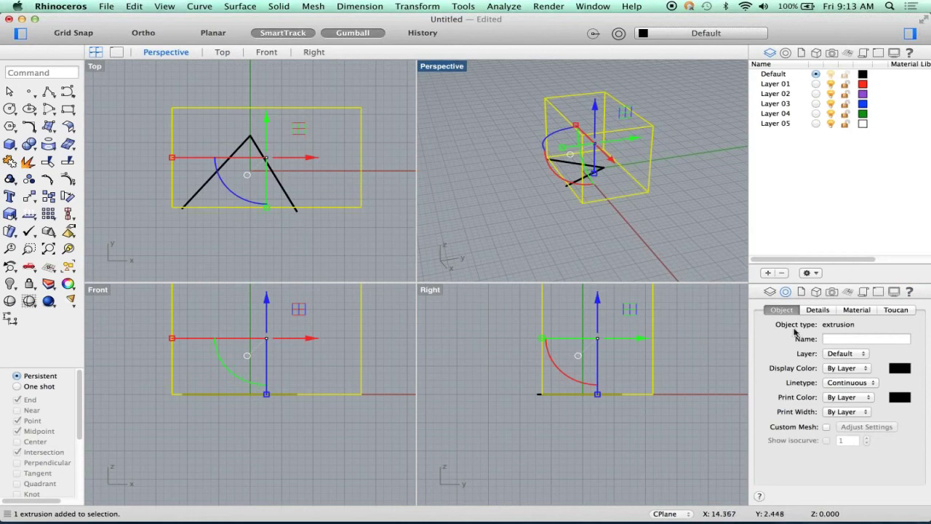
click(833, 339)
text(box1)
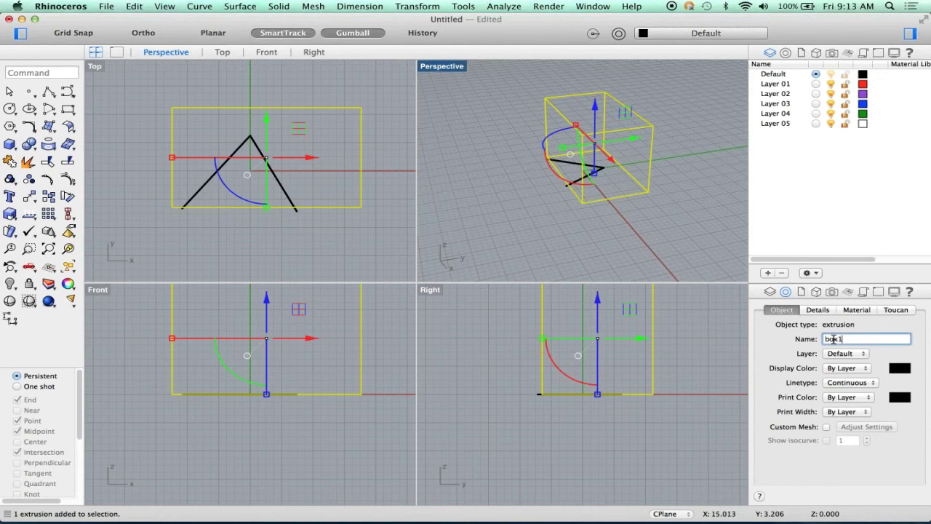
double_click(834, 339)
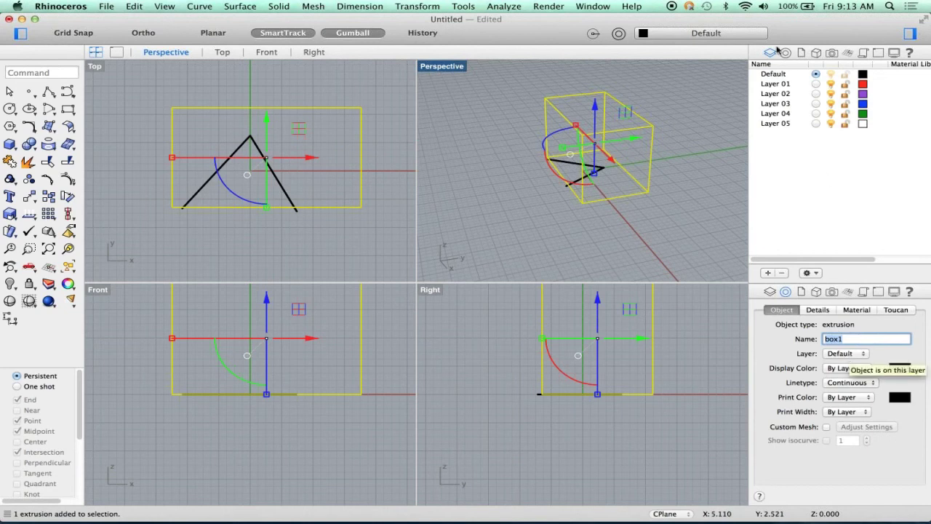
Inspect the box's Layer and Display Color choices, leaving both unchanged at By Layer.
click(835, 353)
click(785, 355)
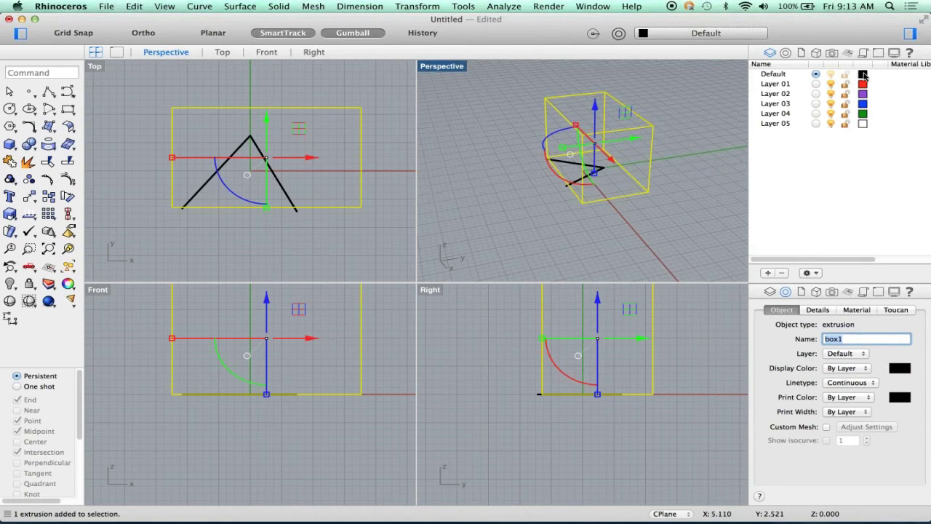
click(846, 369)
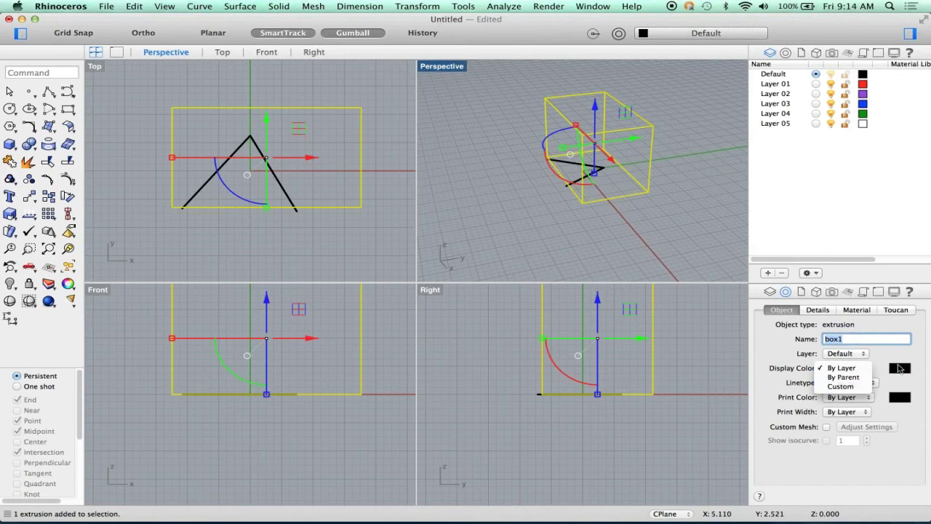
click(893, 356)
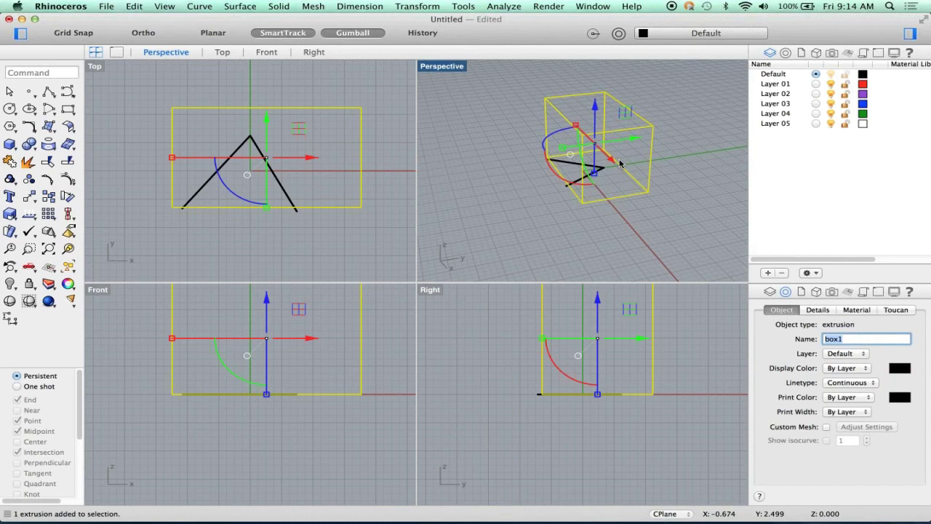
Maximize the Perspective view and give box1 a custom orange display colour.
right_drag(547, 220, 541, 216)
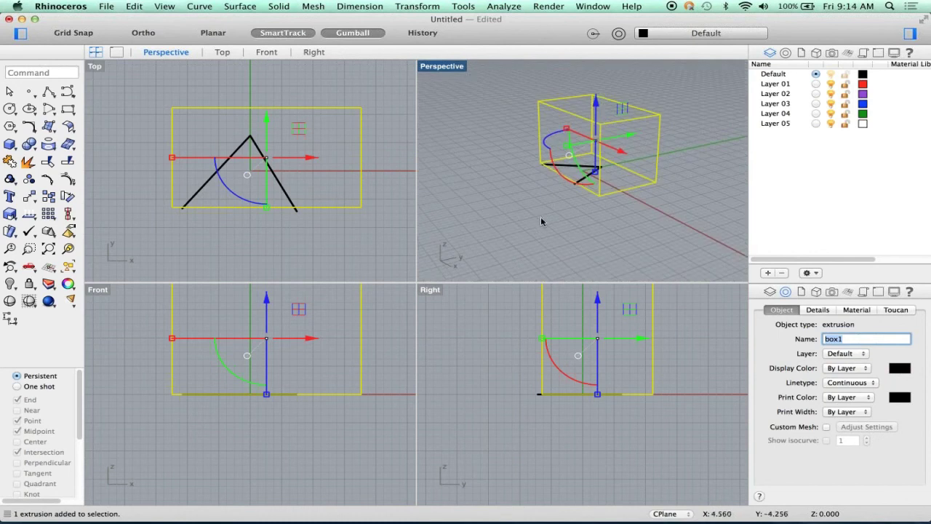
double_click(456, 73)
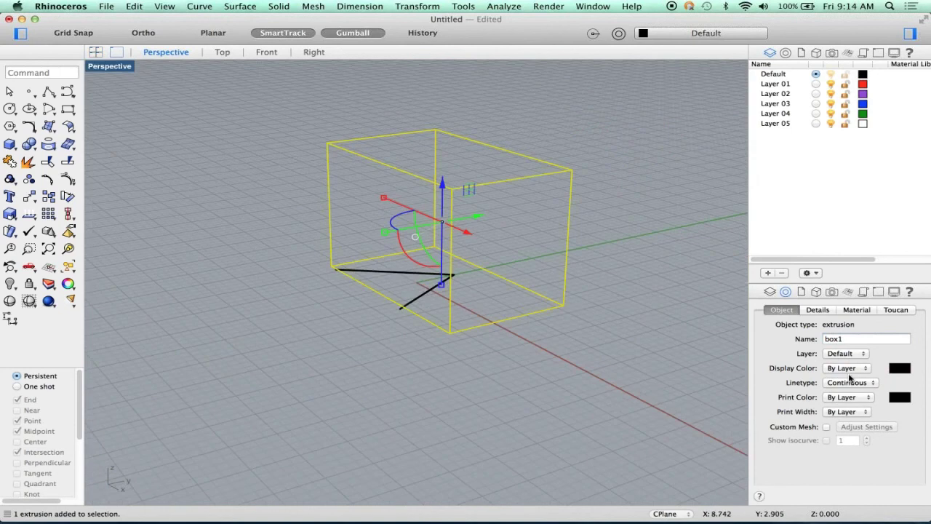
click(842, 369)
click(840, 386)
click(899, 368)
click(286, 277)
drag(319, 253, 319, 237)
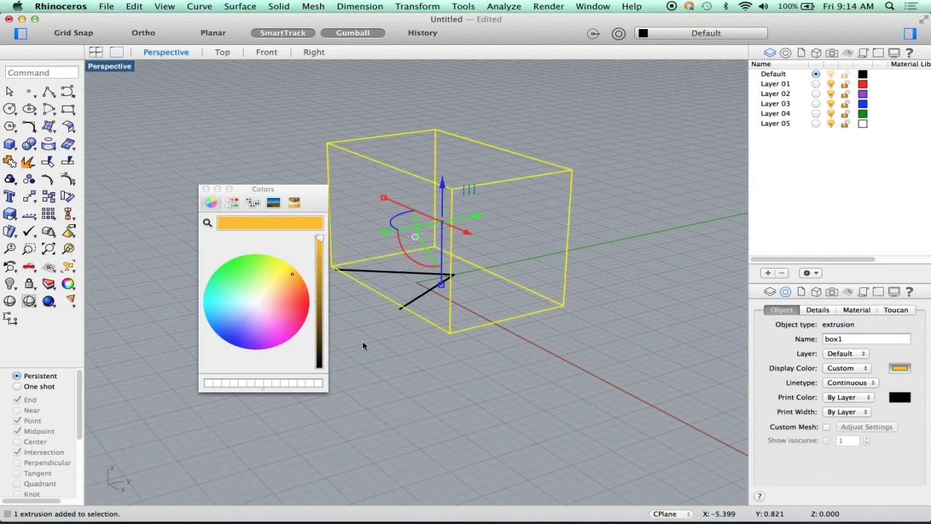
click(390, 354)
Switch the Perspective view to Shaded and orbit around the orange box.
right_drag(395, 354, 434, 350)
click(112, 67)
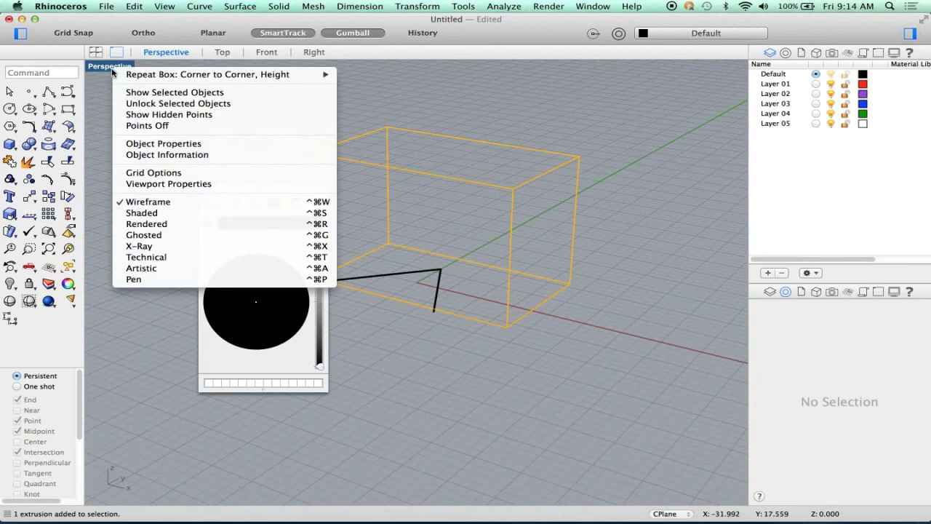
click(138, 213)
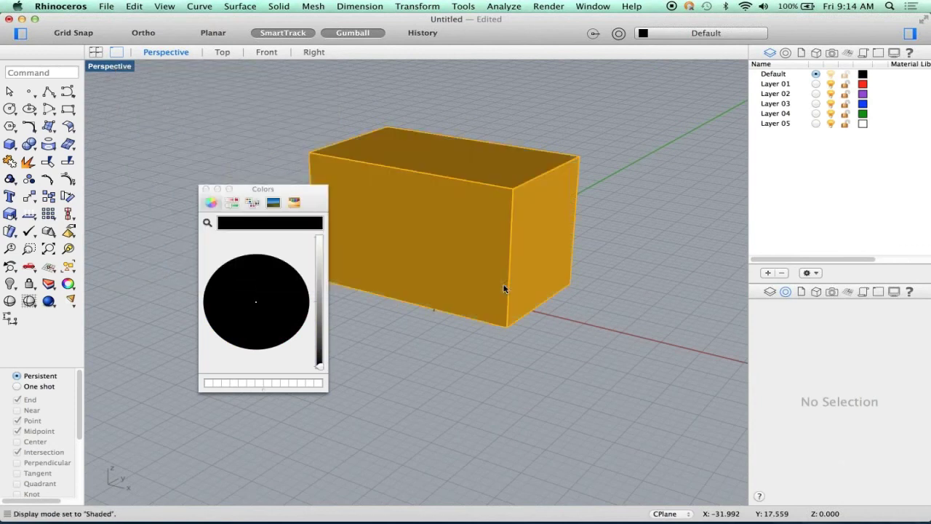
mouse_move(591, 308)
right_down()
mouse_move(422, 281)
mouse_move(494, 318)
mouse_move(605, 307)
mouse_move(595, 314)
mouse_move(598, 301)
mouse_move(546, 229)
right_up()
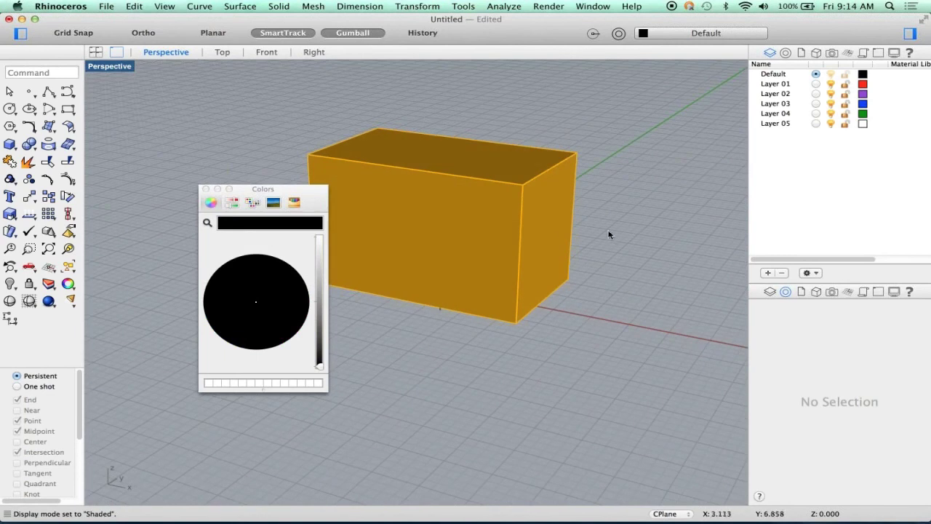
Close the colour picker, select the box to show its properties, and highlight the template notes text.
click(204, 190)
key(super+a)
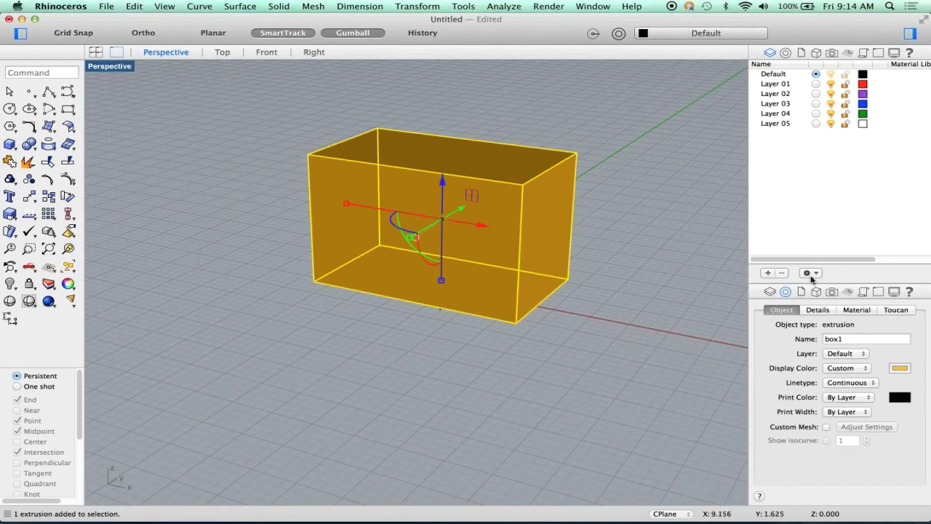
click(801, 292)
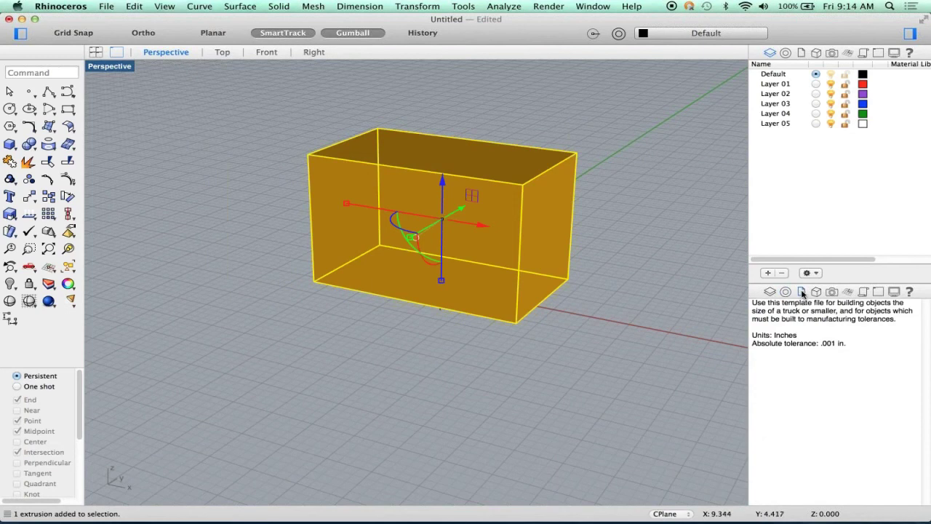
drag(858, 346, 747, 302)
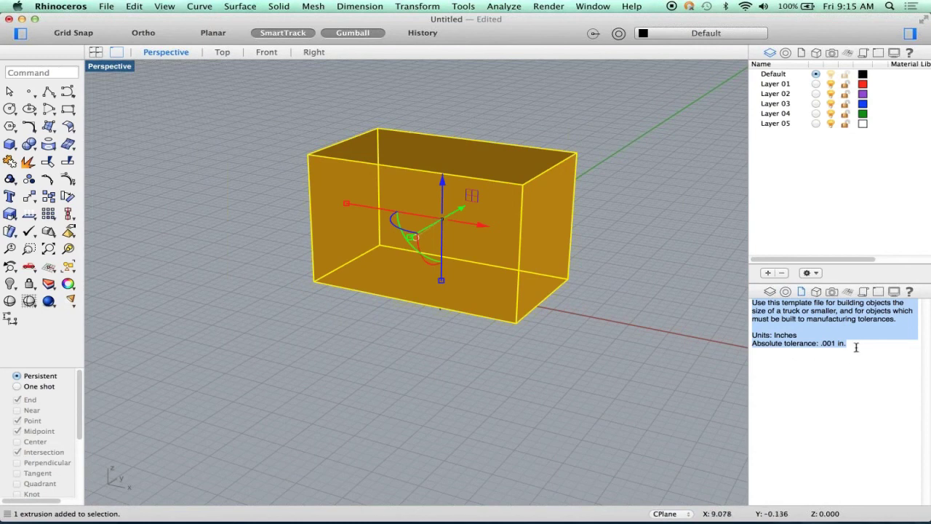
Browse the Blocks and Named Views panels, then orbit the Perspective view to look from above.
click(816, 291)
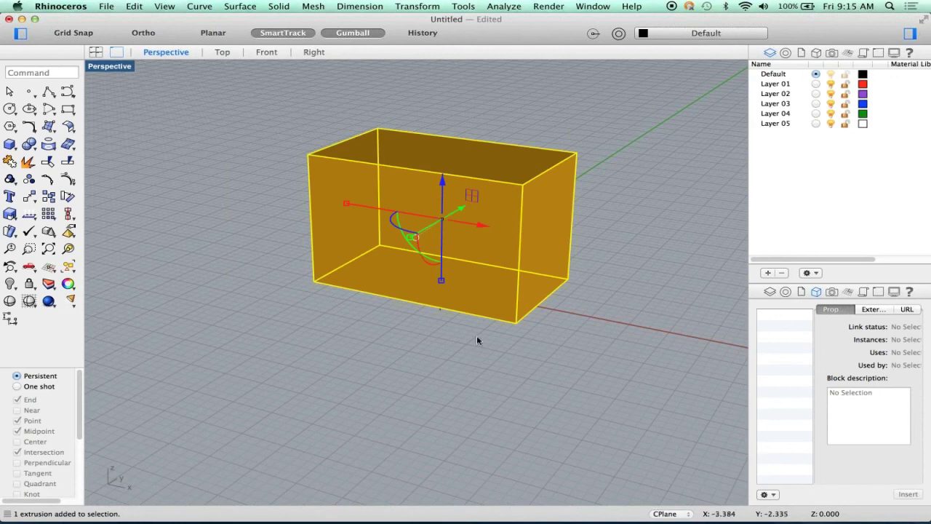
click(832, 293)
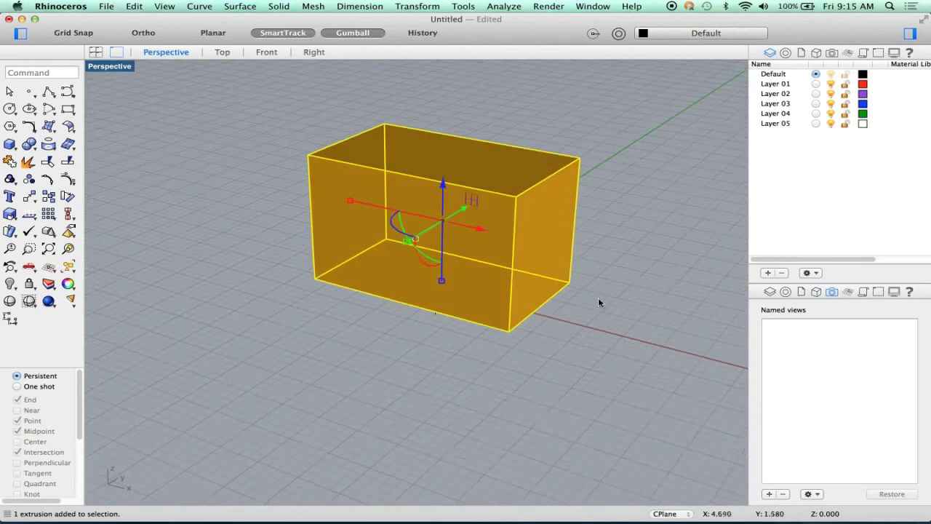
right_drag(597, 297, 613, 358)
Draw a second, smaller box behind the orange box1 using the Box tool.
click(612, 358)
click(9, 143)
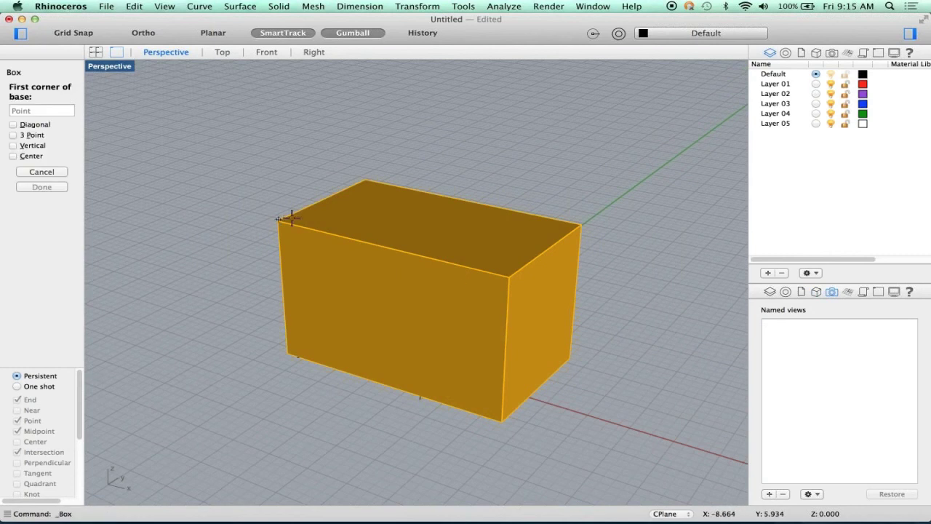
click(339, 248)
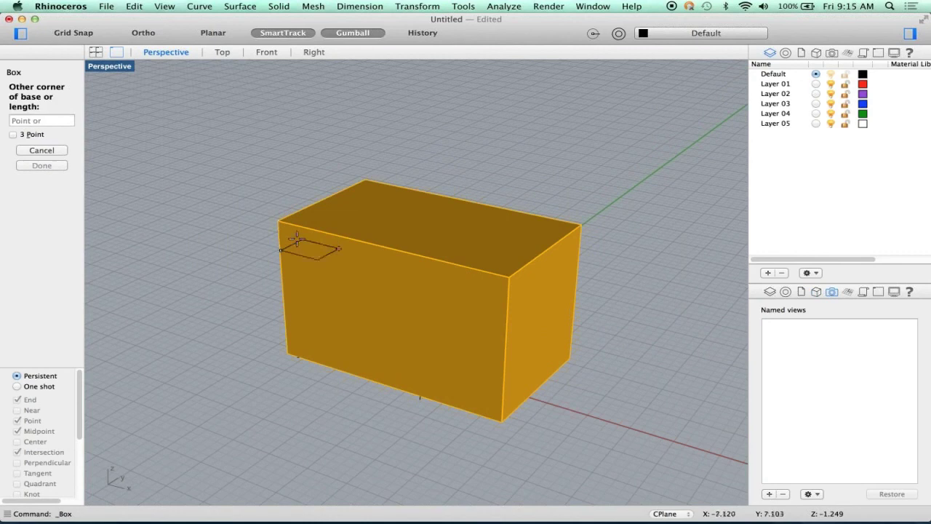
click(249, 220)
click(266, 143)
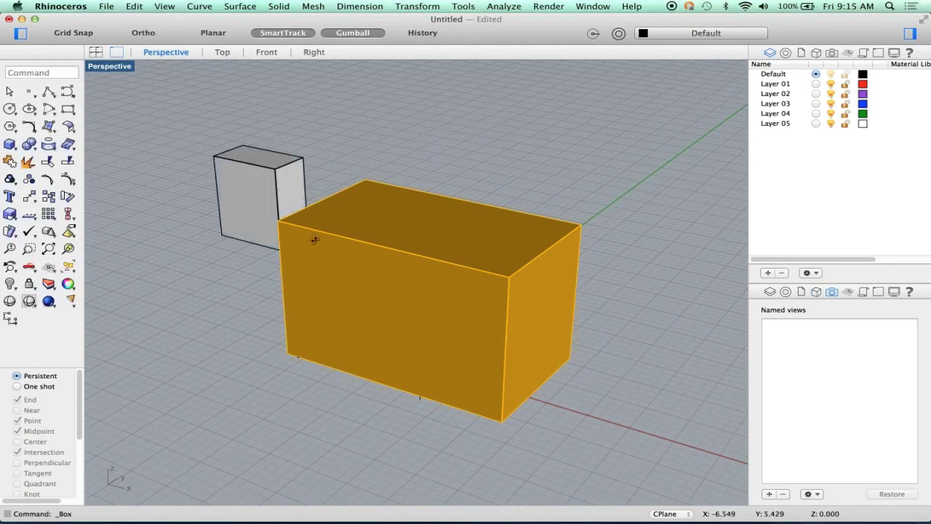
Display the Named CPlanes list and then the Command History panel.
scroll(312, 240, up, 5)
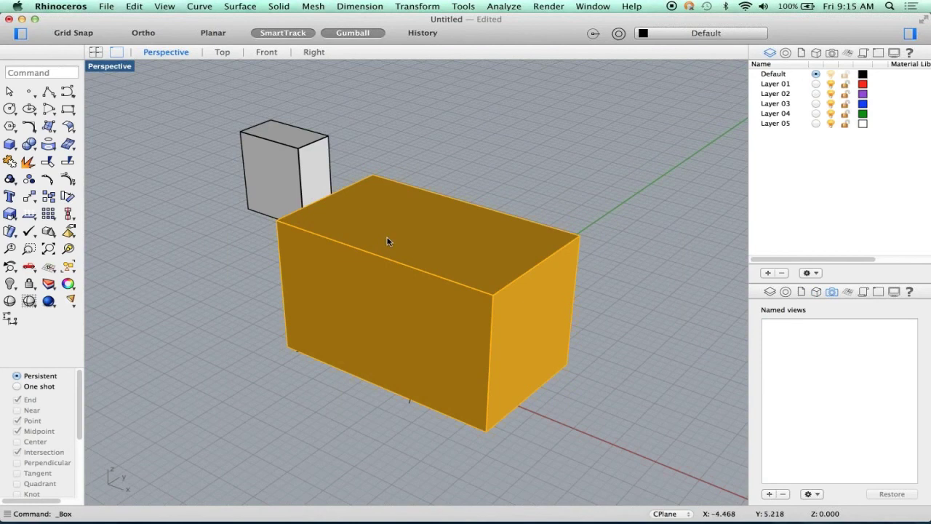
click(848, 291)
click(865, 294)
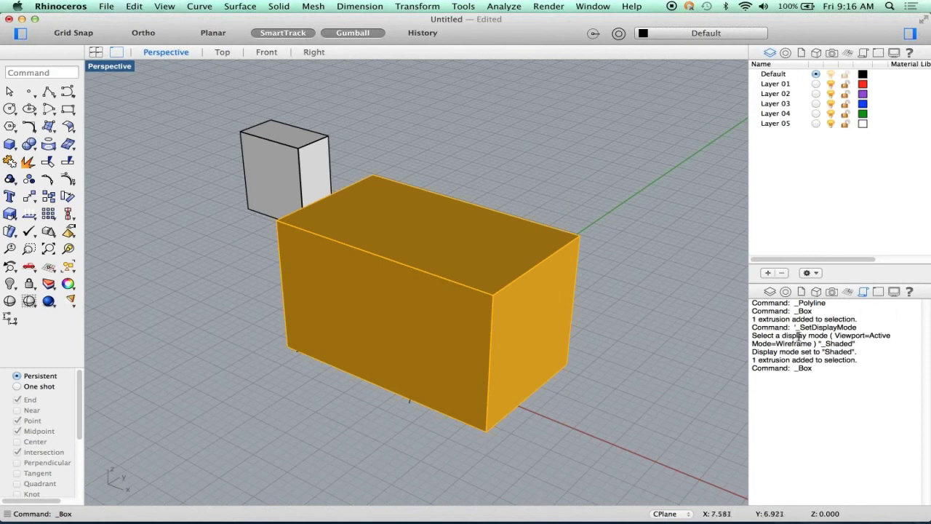
Review the Perspective viewport's camera and target properties.
click(878, 292)
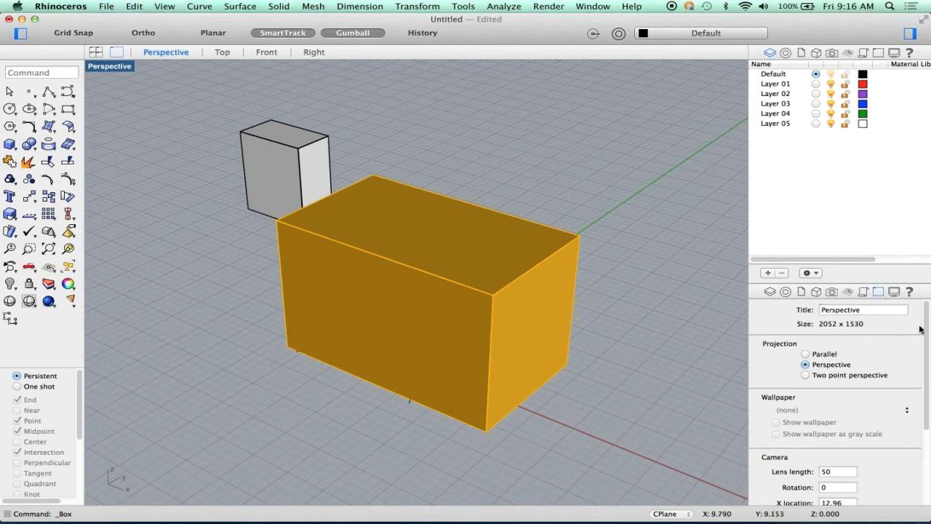
scroll(927, 372, down, 3)
scroll(928, 373, down, 3)
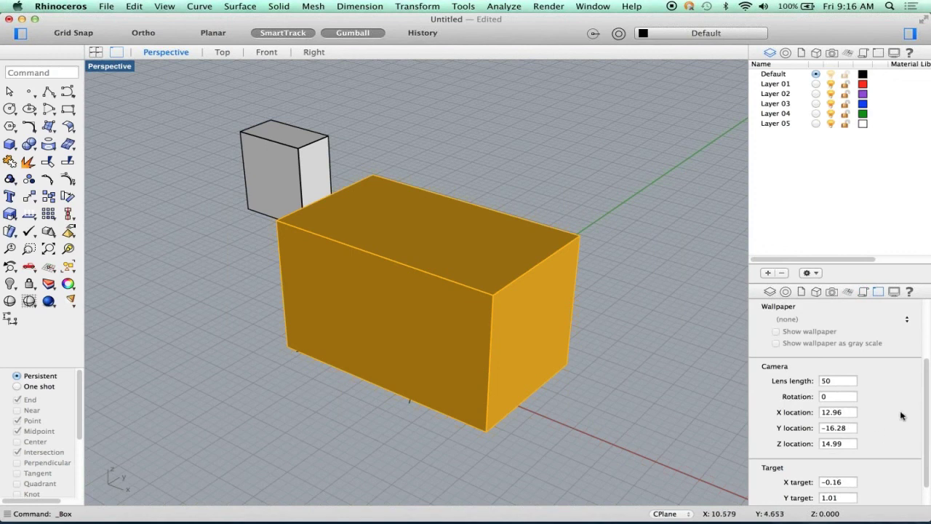
scroll(926, 444, down, 2)
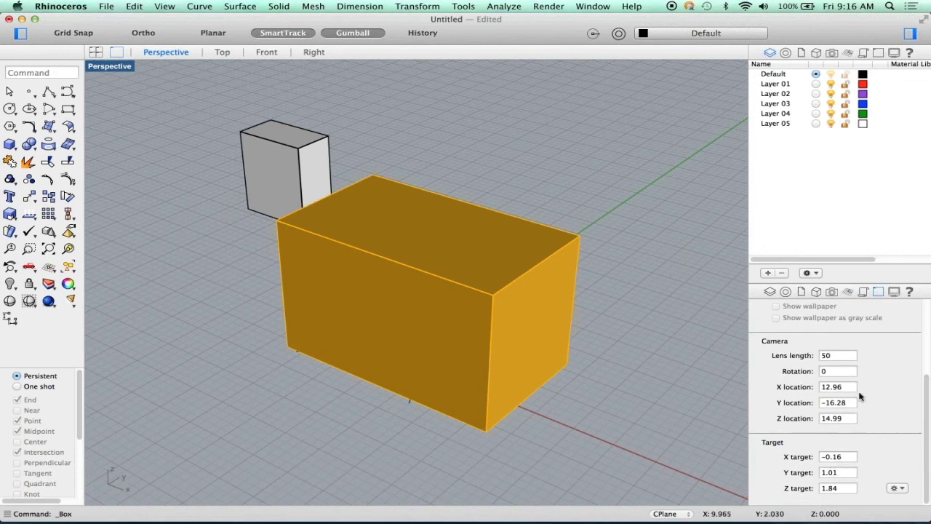
Browse the viewport's display settings and toggle the Surface isocurves option.
click(894, 291)
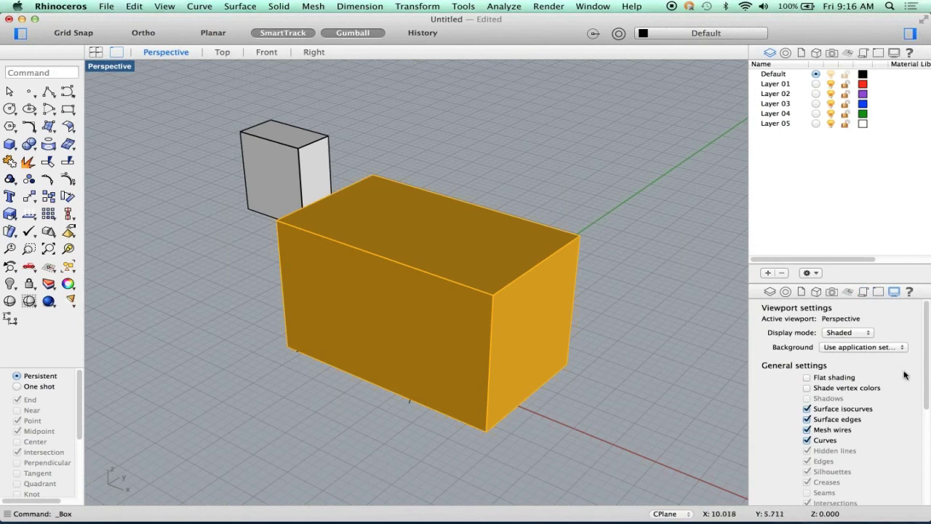
scroll(928, 356, down, 1)
scroll(928, 362, down, 3)
scroll(928, 361, down, 2)
scroll(928, 361, down, 2)
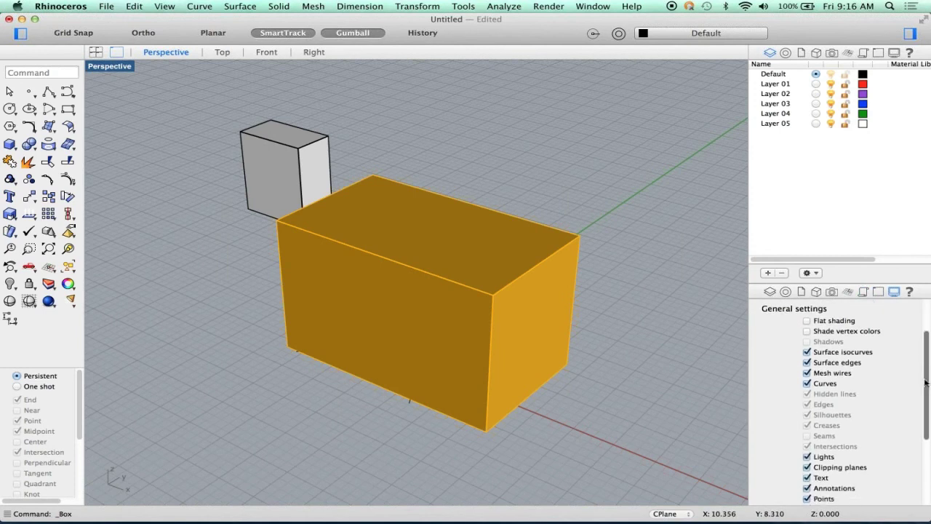
click(806, 352)
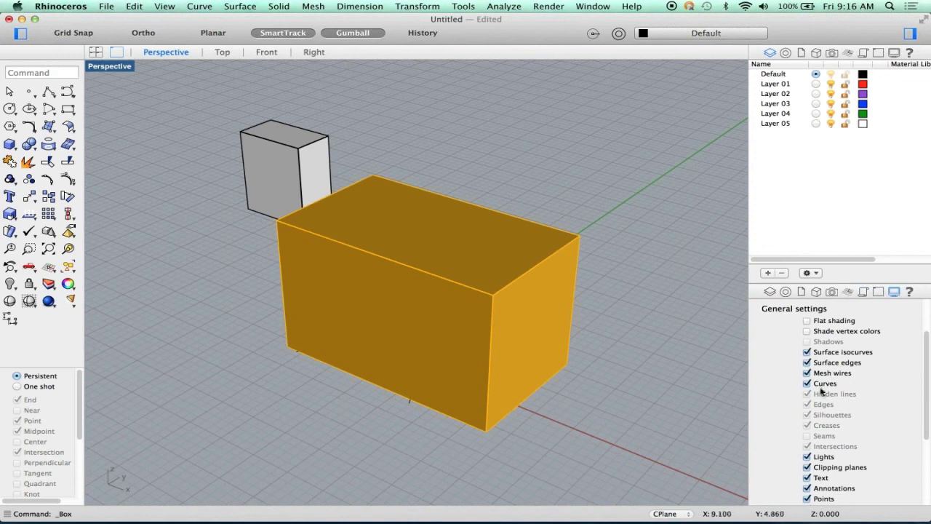
scroll(928, 436, down, 5)
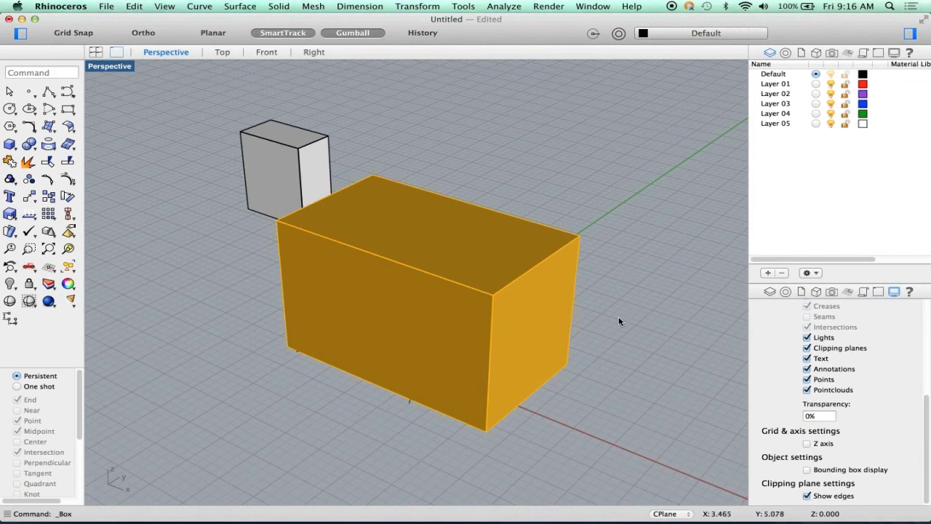
scroll(622, 318, left, 3)
scroll(622, 320, left, 3)
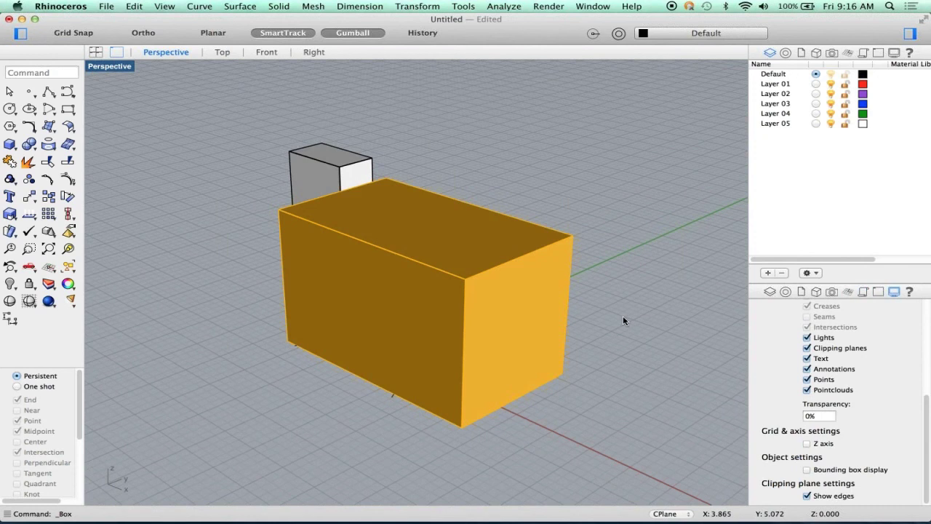
scroll(576, 344, right, 3)
scroll(584, 347, right, 2)
scroll(588, 346, down, 2)
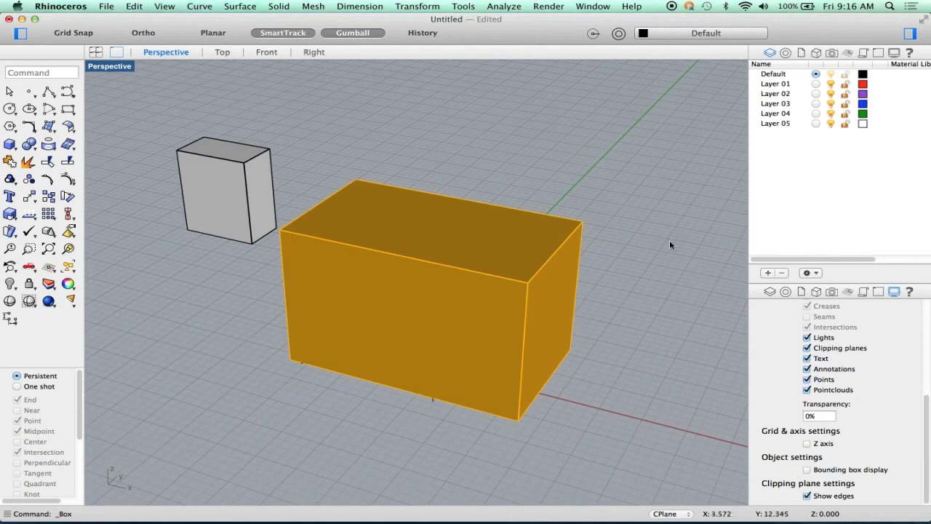
click(109, 9)
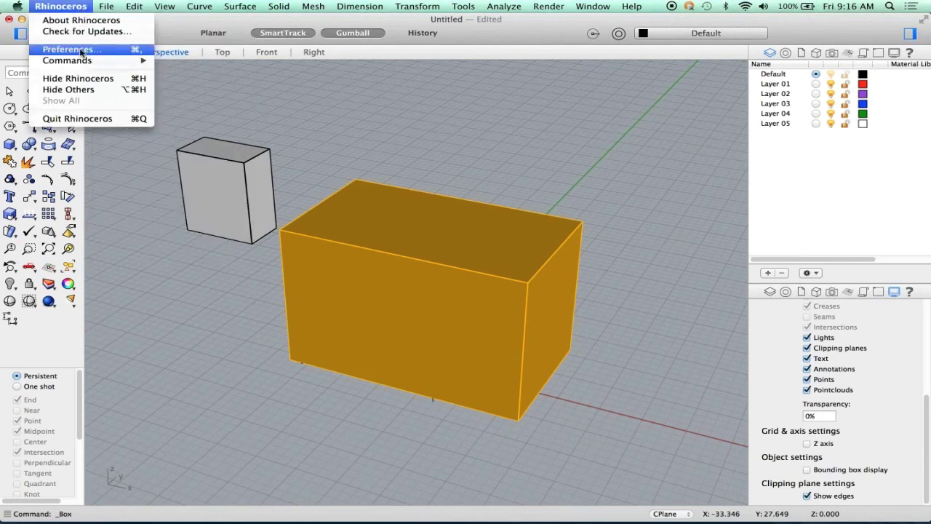
click(81, 50)
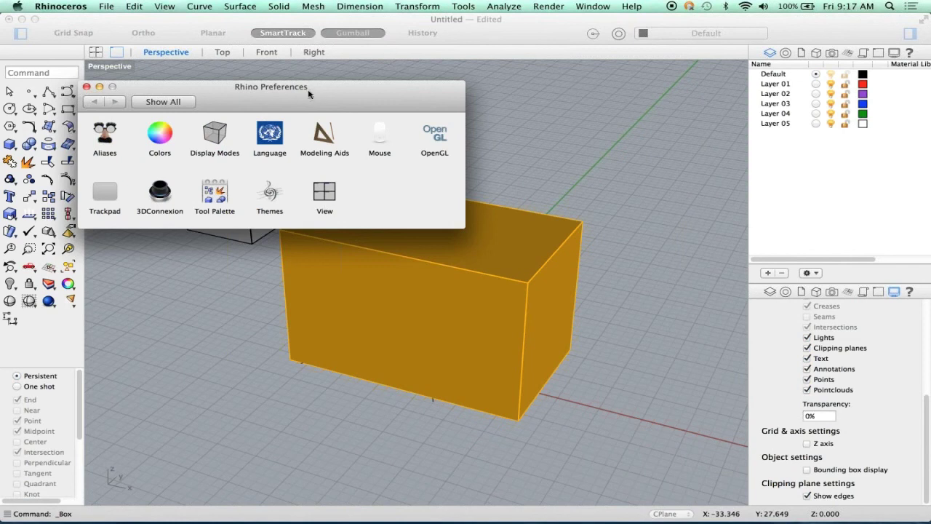
drag(314, 90, 365, 90)
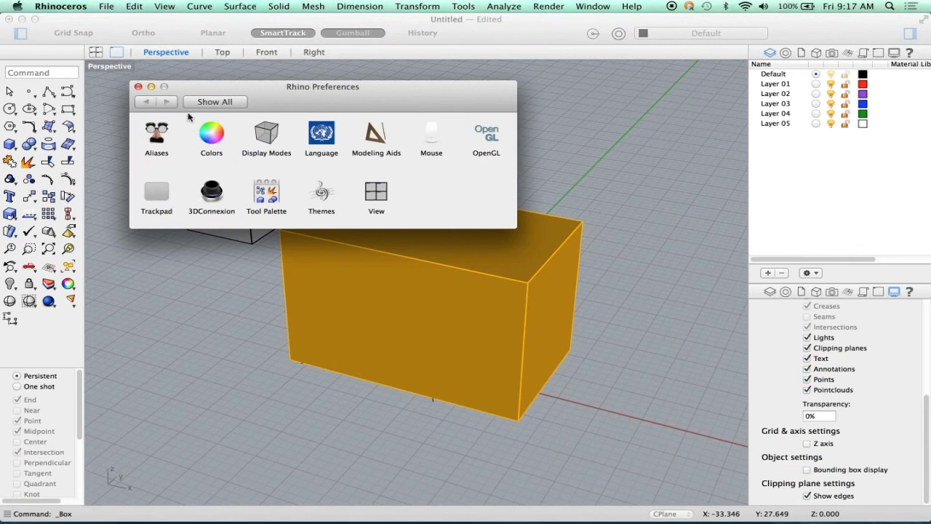
click(138, 86)
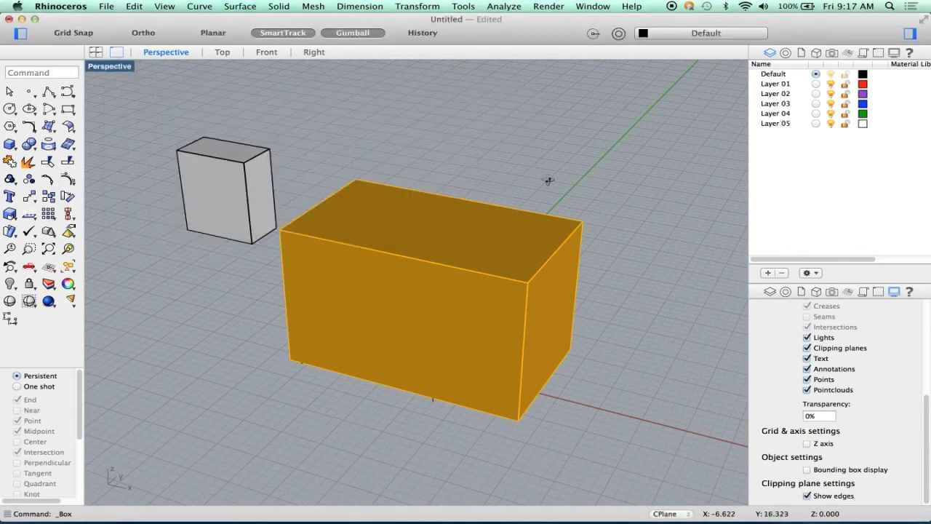
scroll(552, 175, left, 5)
scroll(543, 175, left, 3)
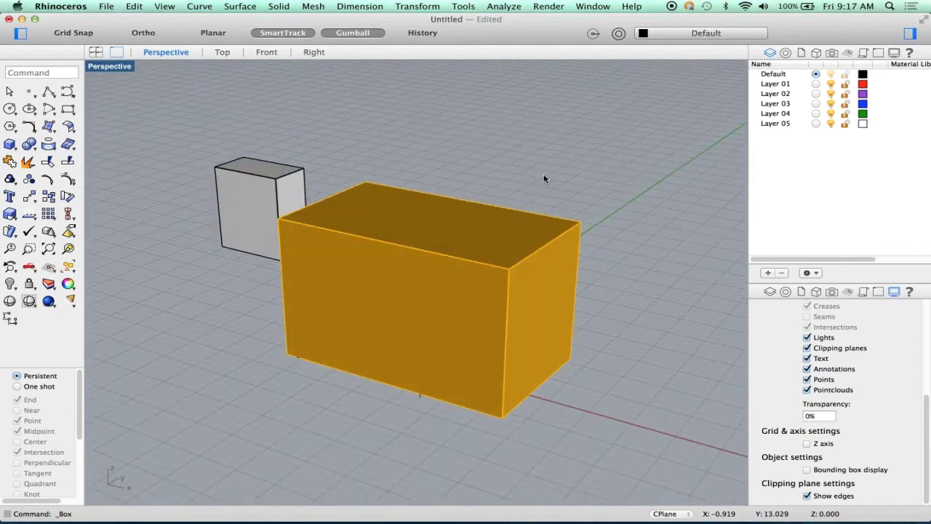